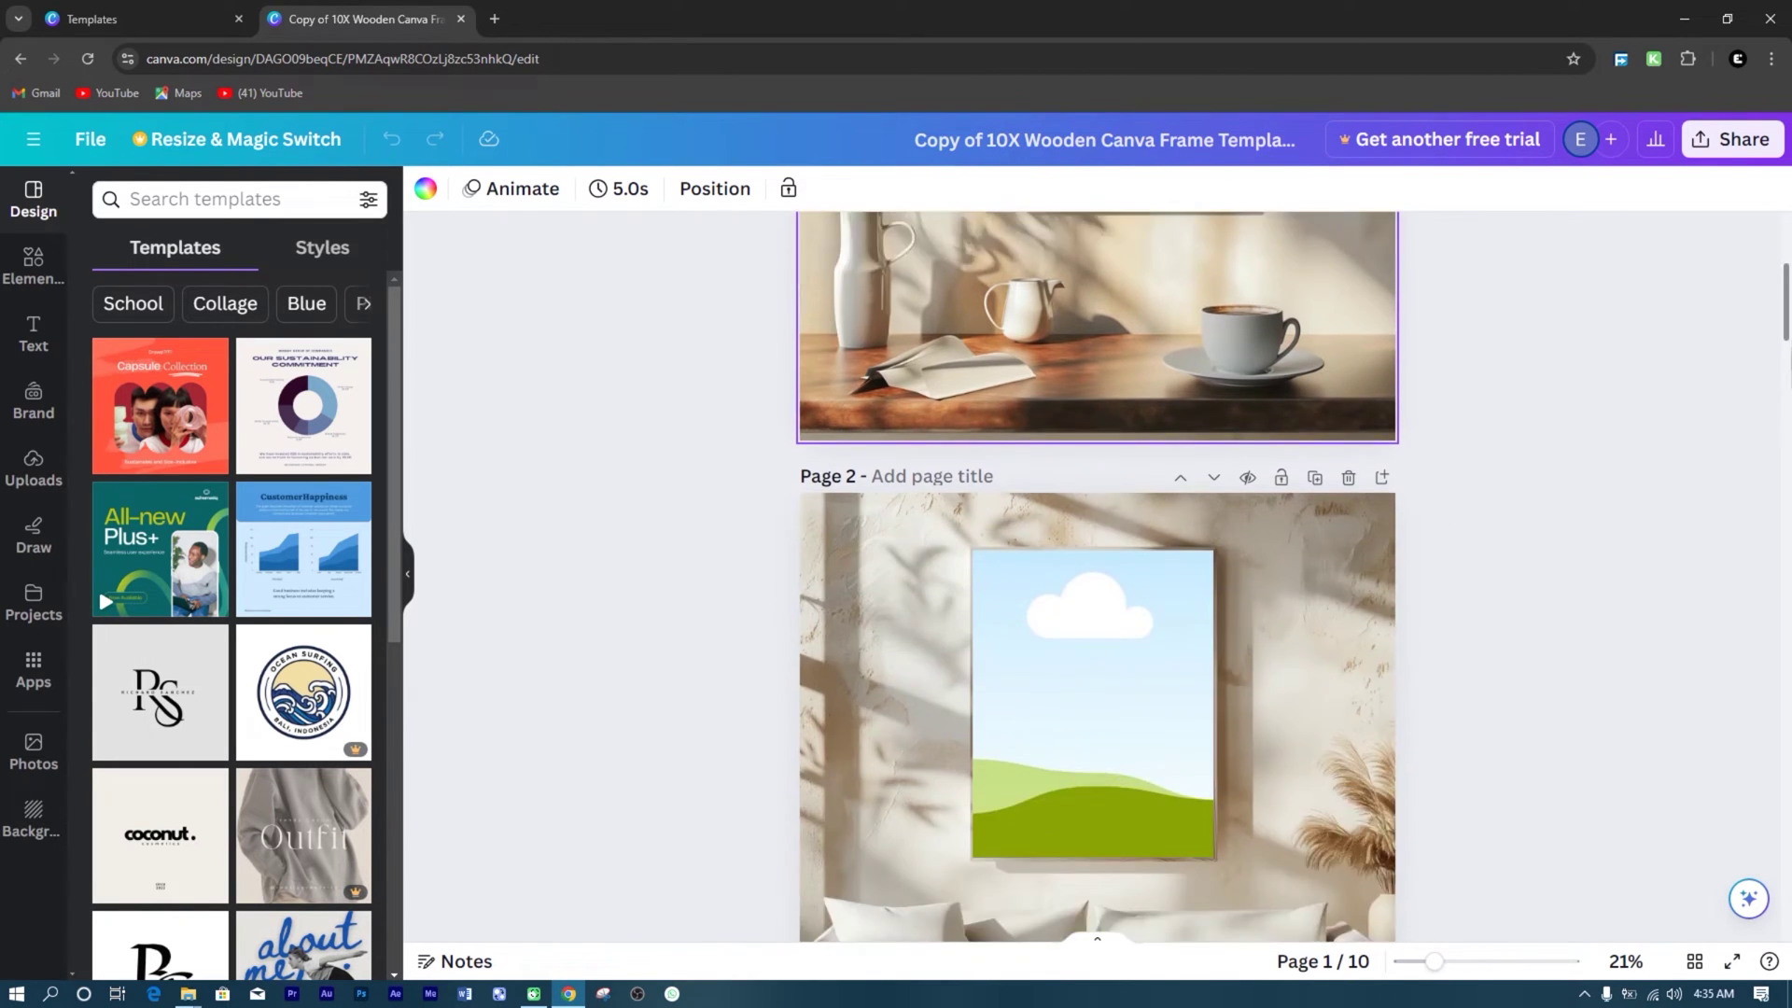
- Delete the sofa scene and other unwanted pages, keeping only the frame-by-vases page
drag(1786, 467, 1784, 831)
scroll(1756, 788, up, 3)
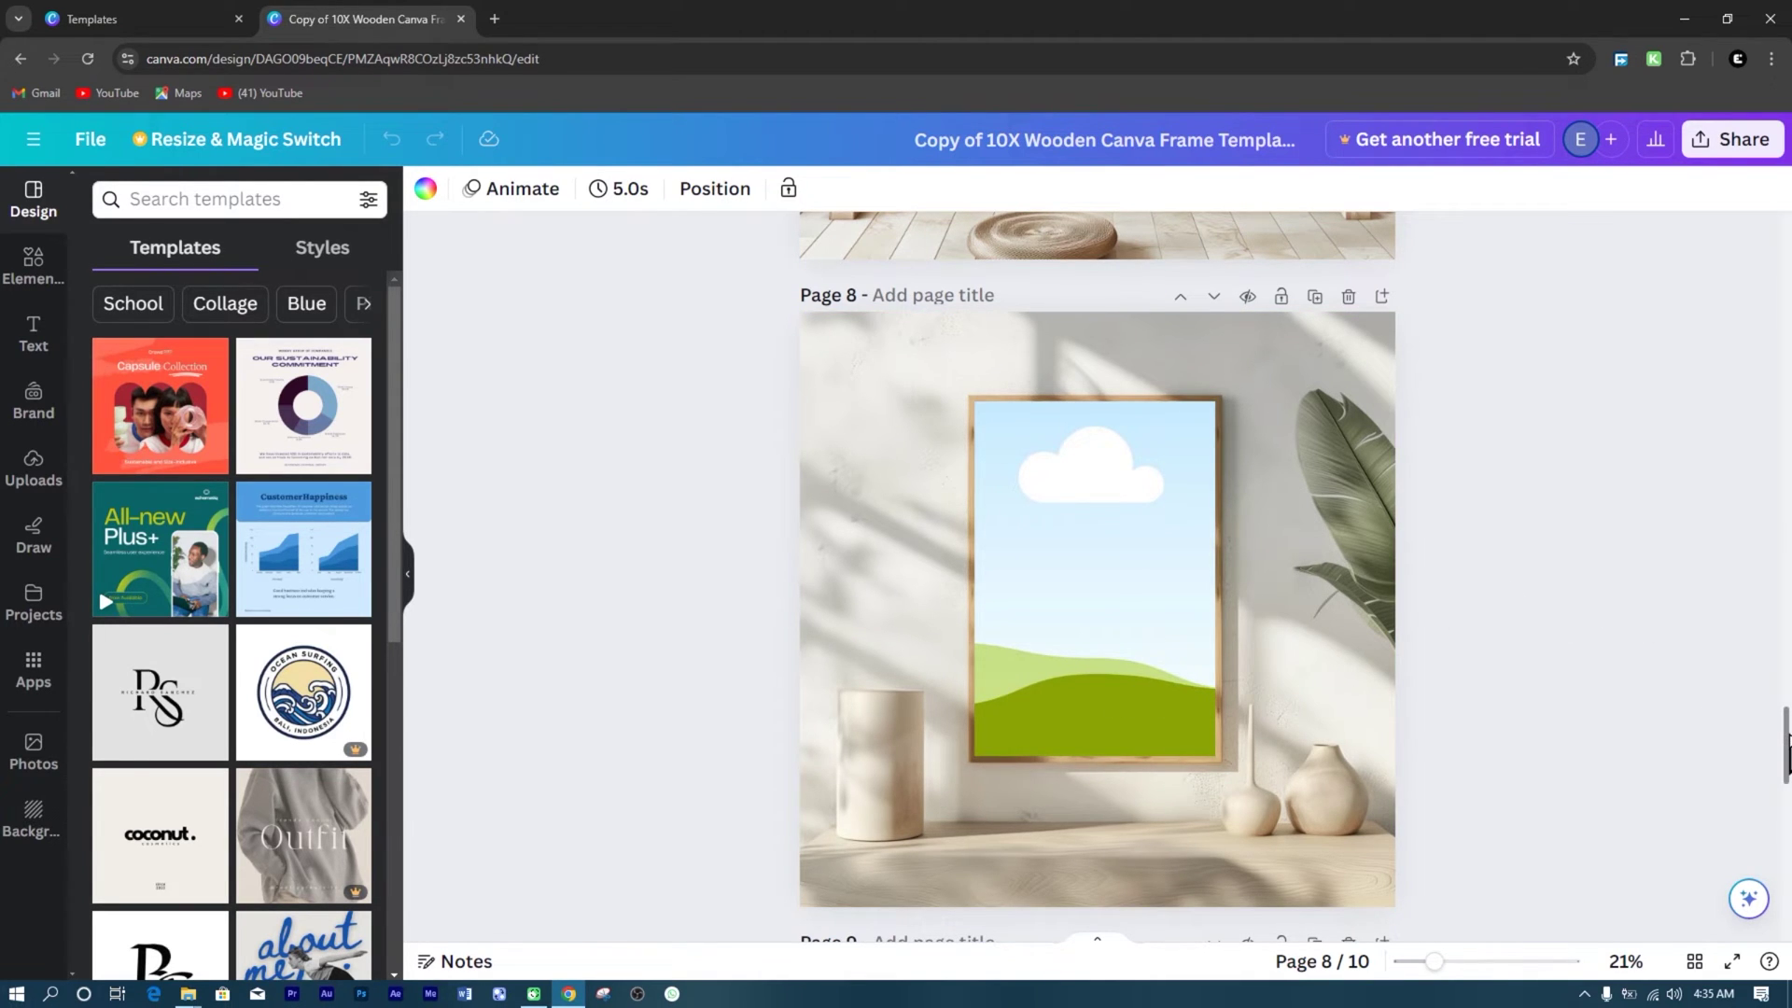
scroll(1787, 747, down, 5)
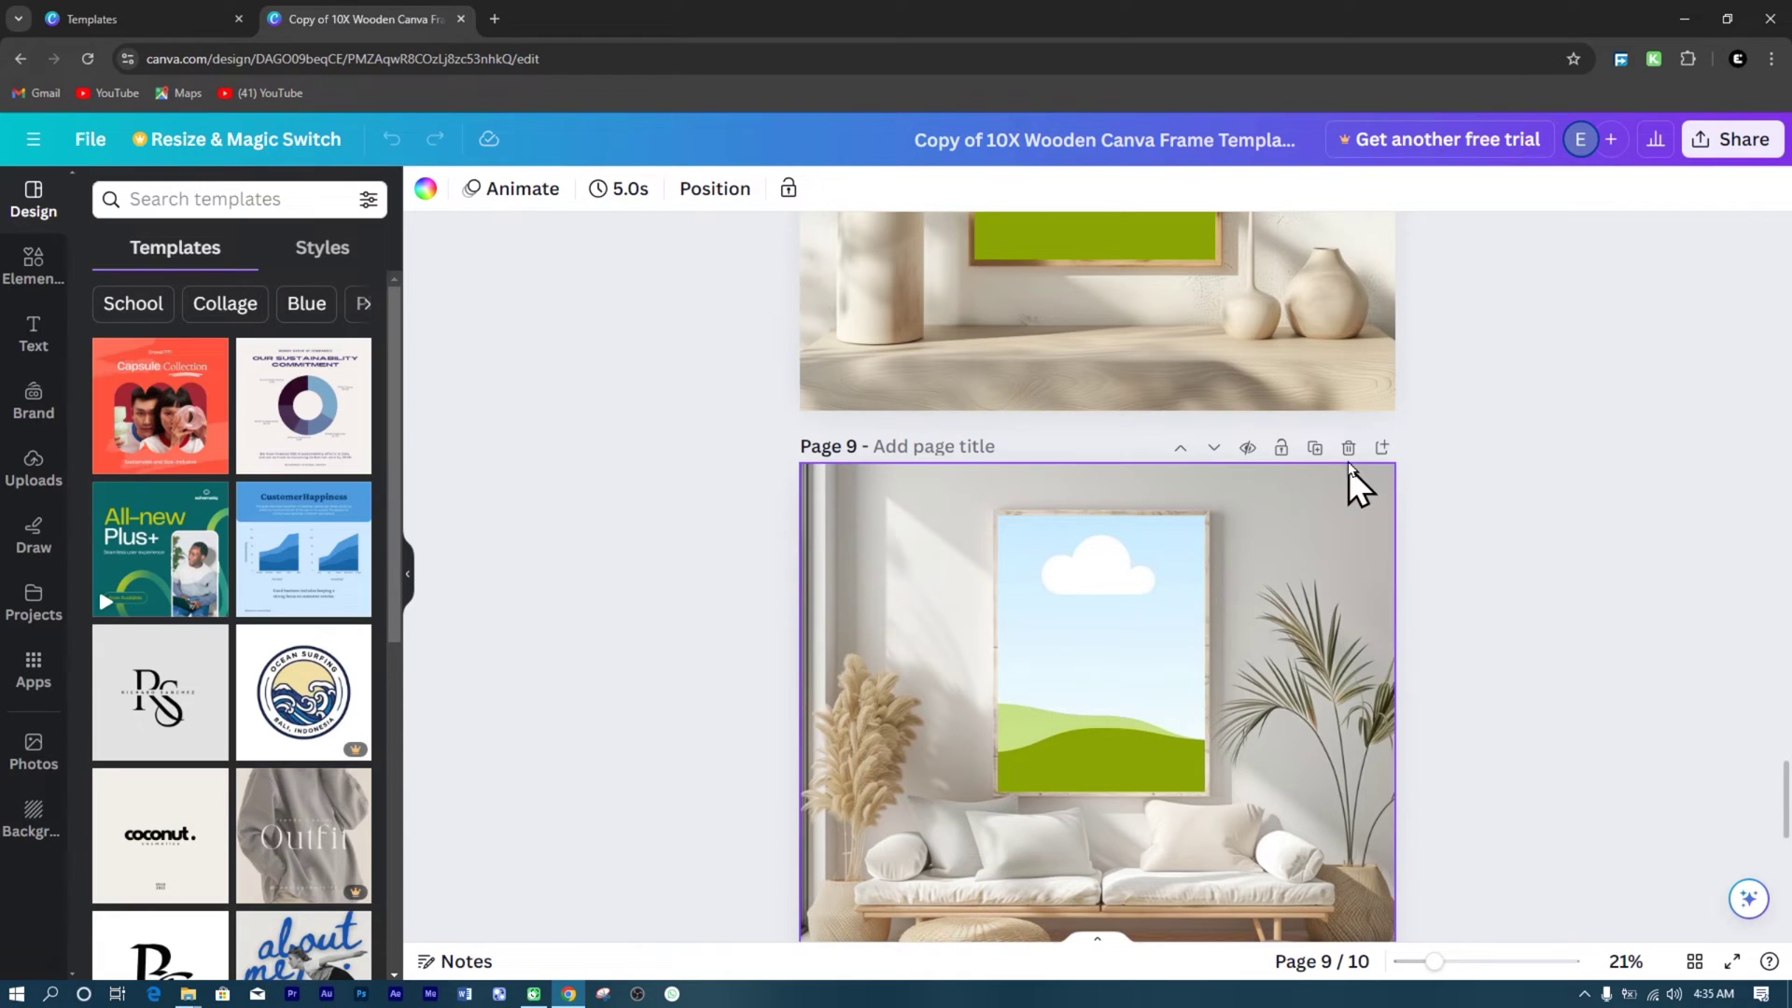
click(1348, 448)
click(1348, 448)
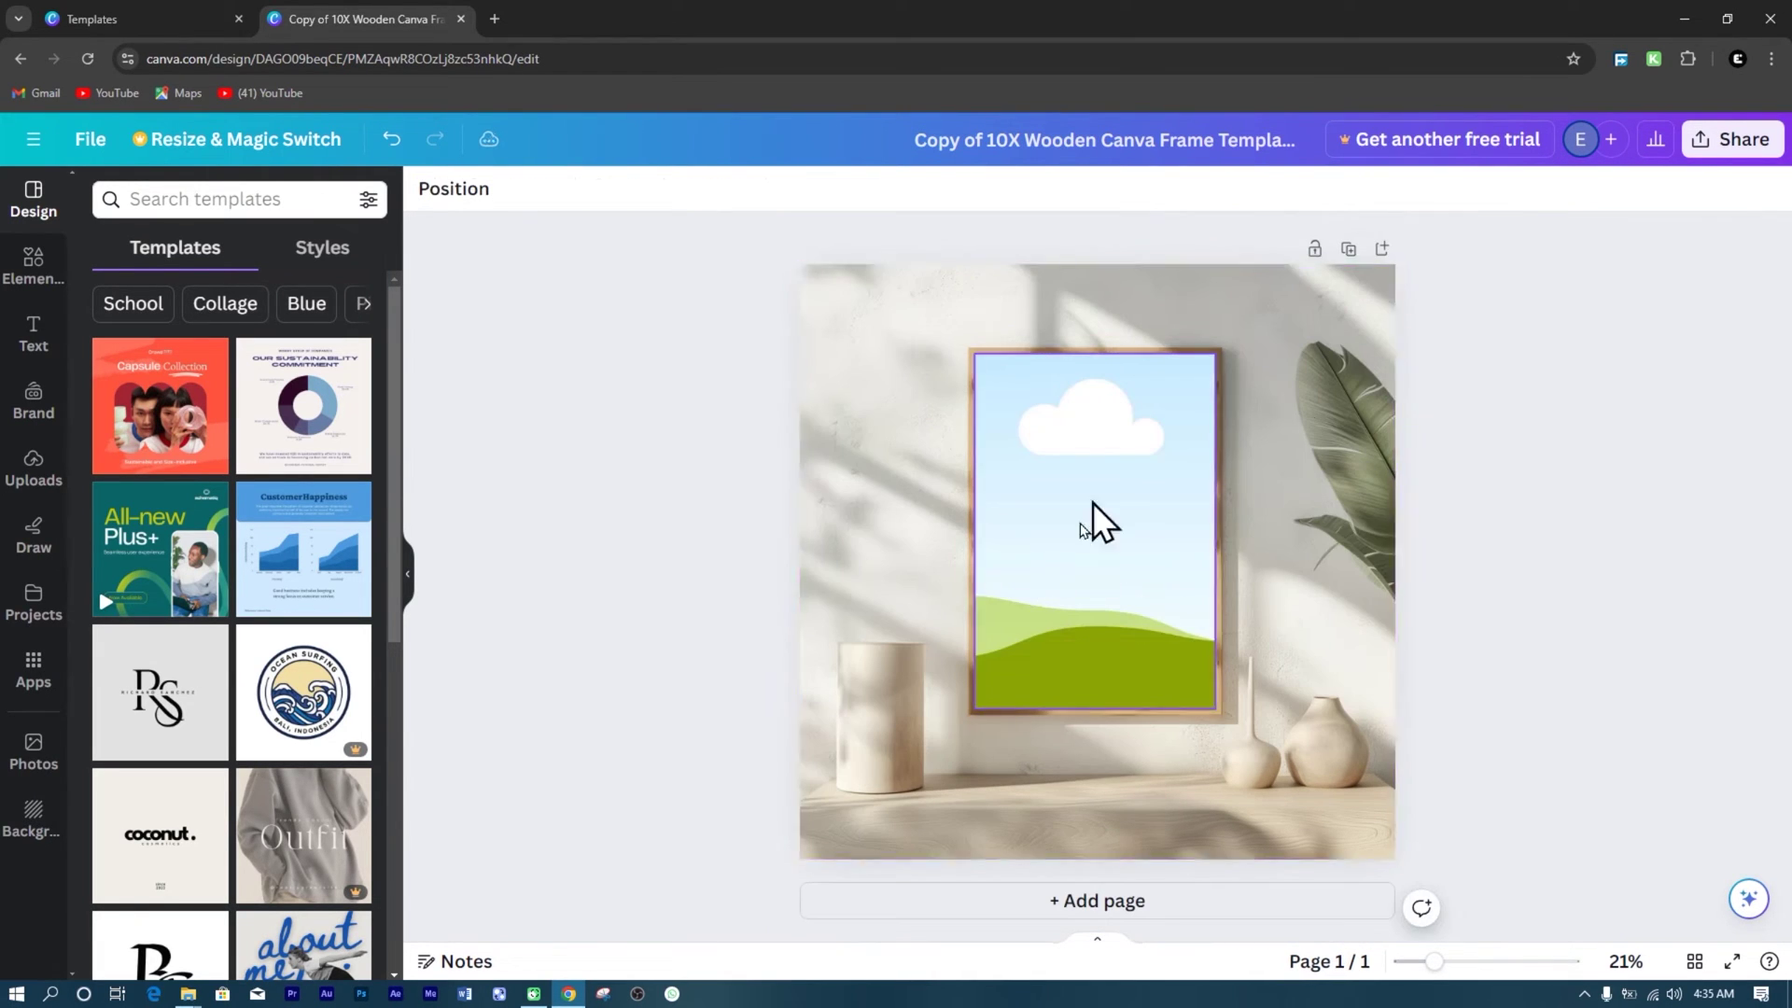
- Show the page strip under the design in timeline view, listing one 5.0-second page
click(937, 663)
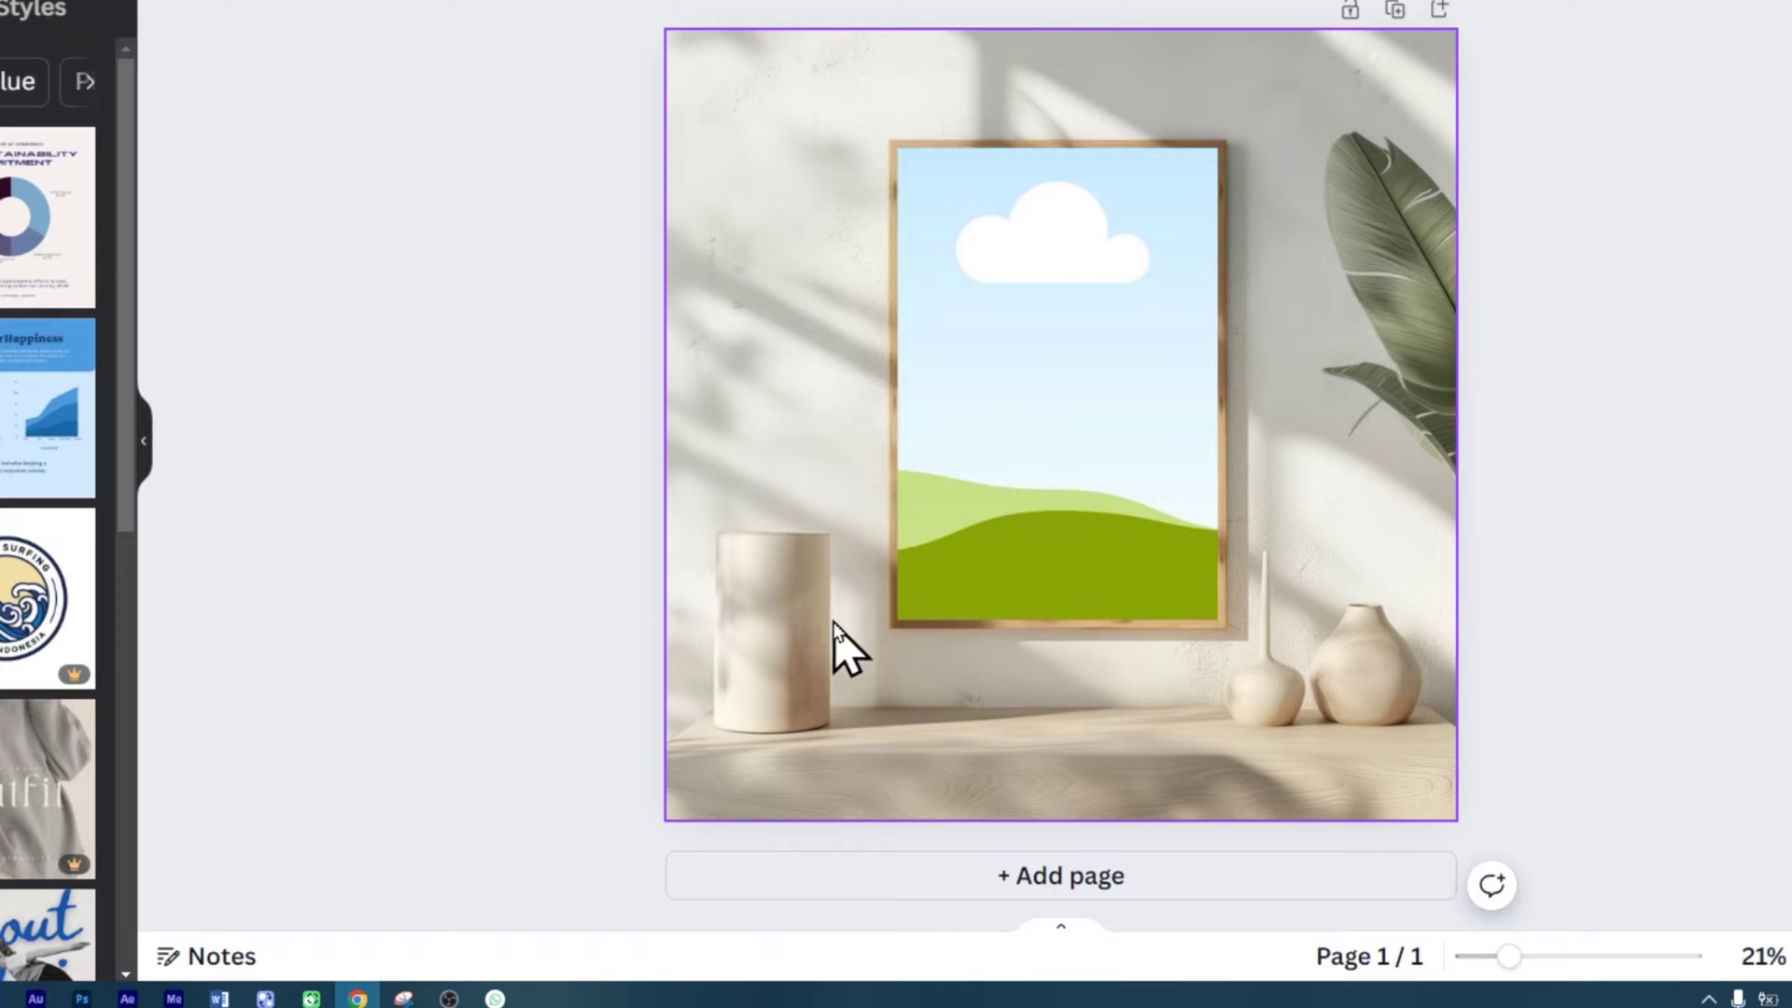
click(1061, 926)
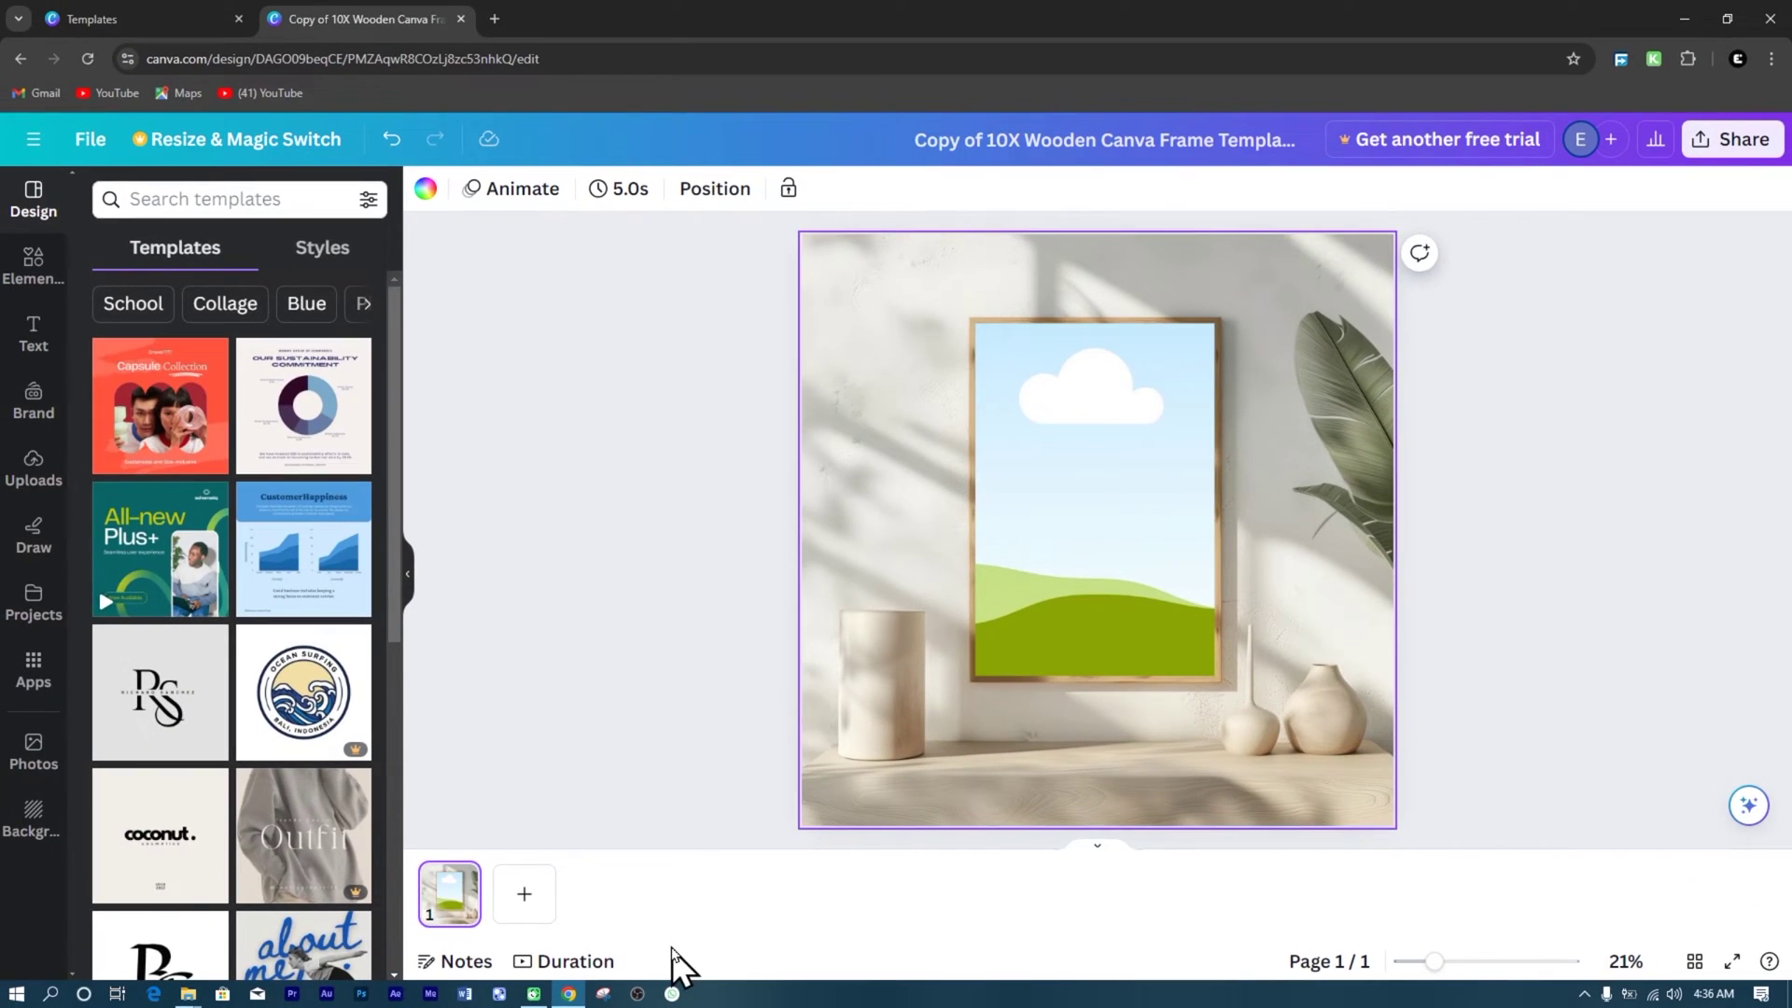
click(565, 972)
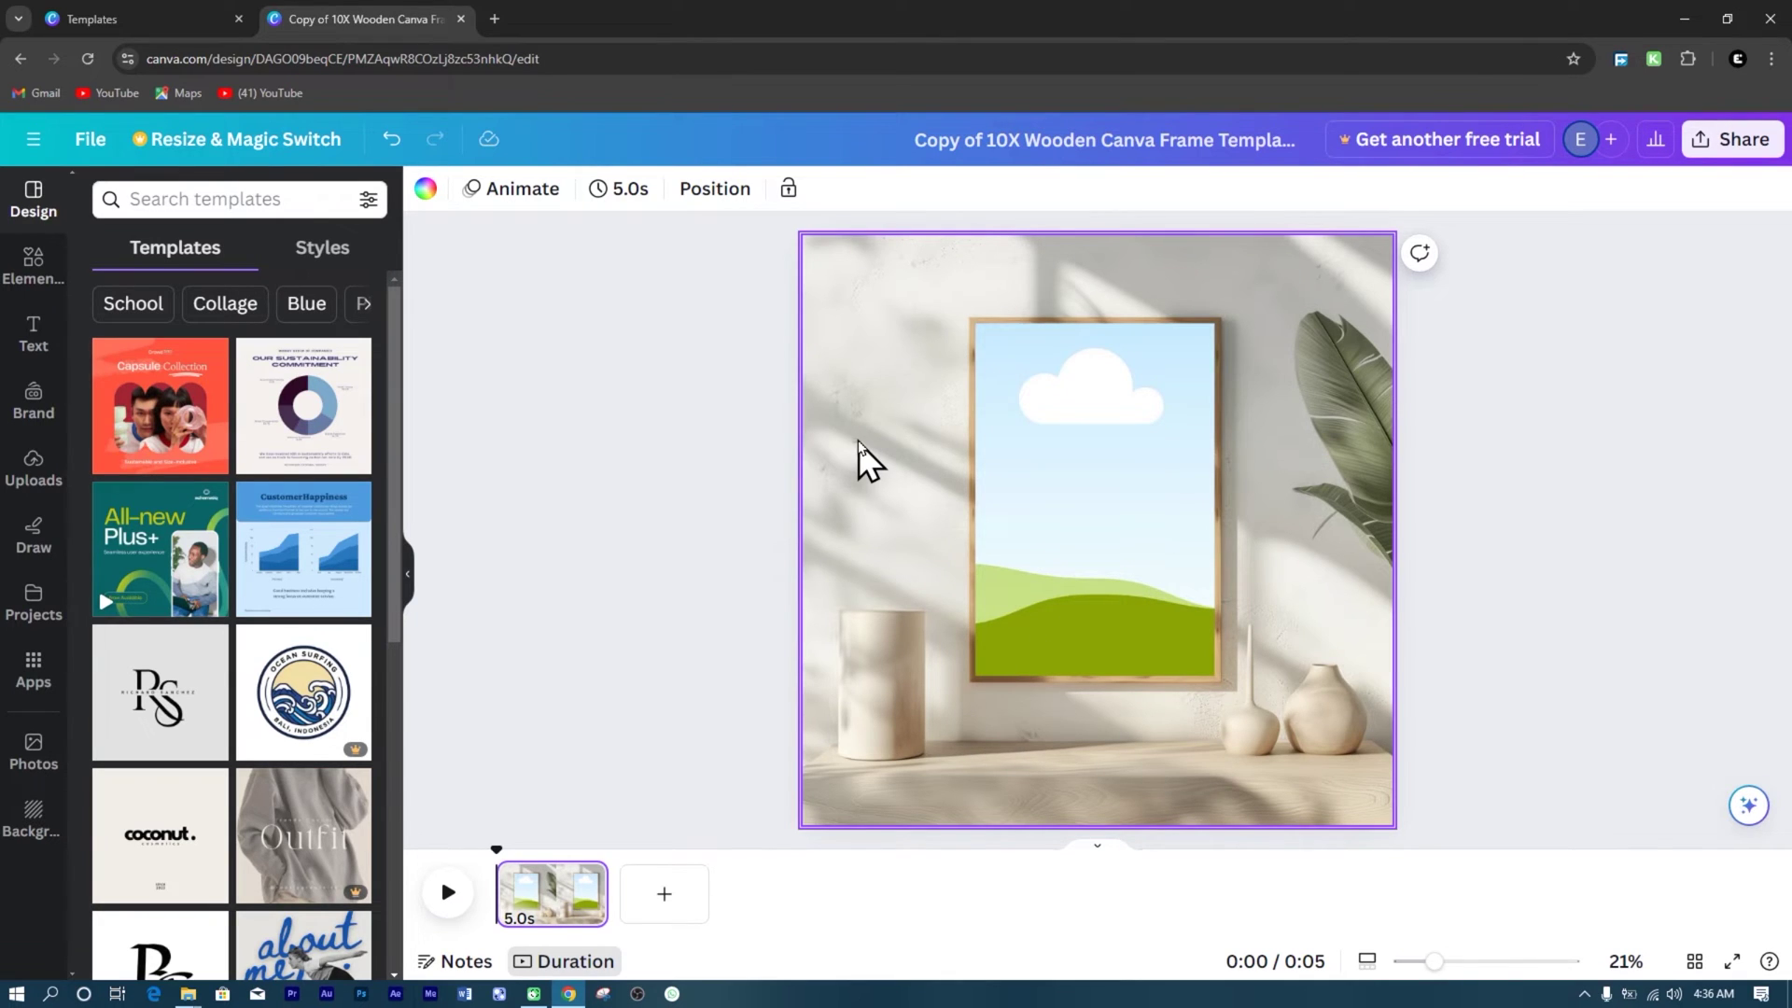
- Lock the wall background and pull the sky picture out of the wooden frame
click(901, 382)
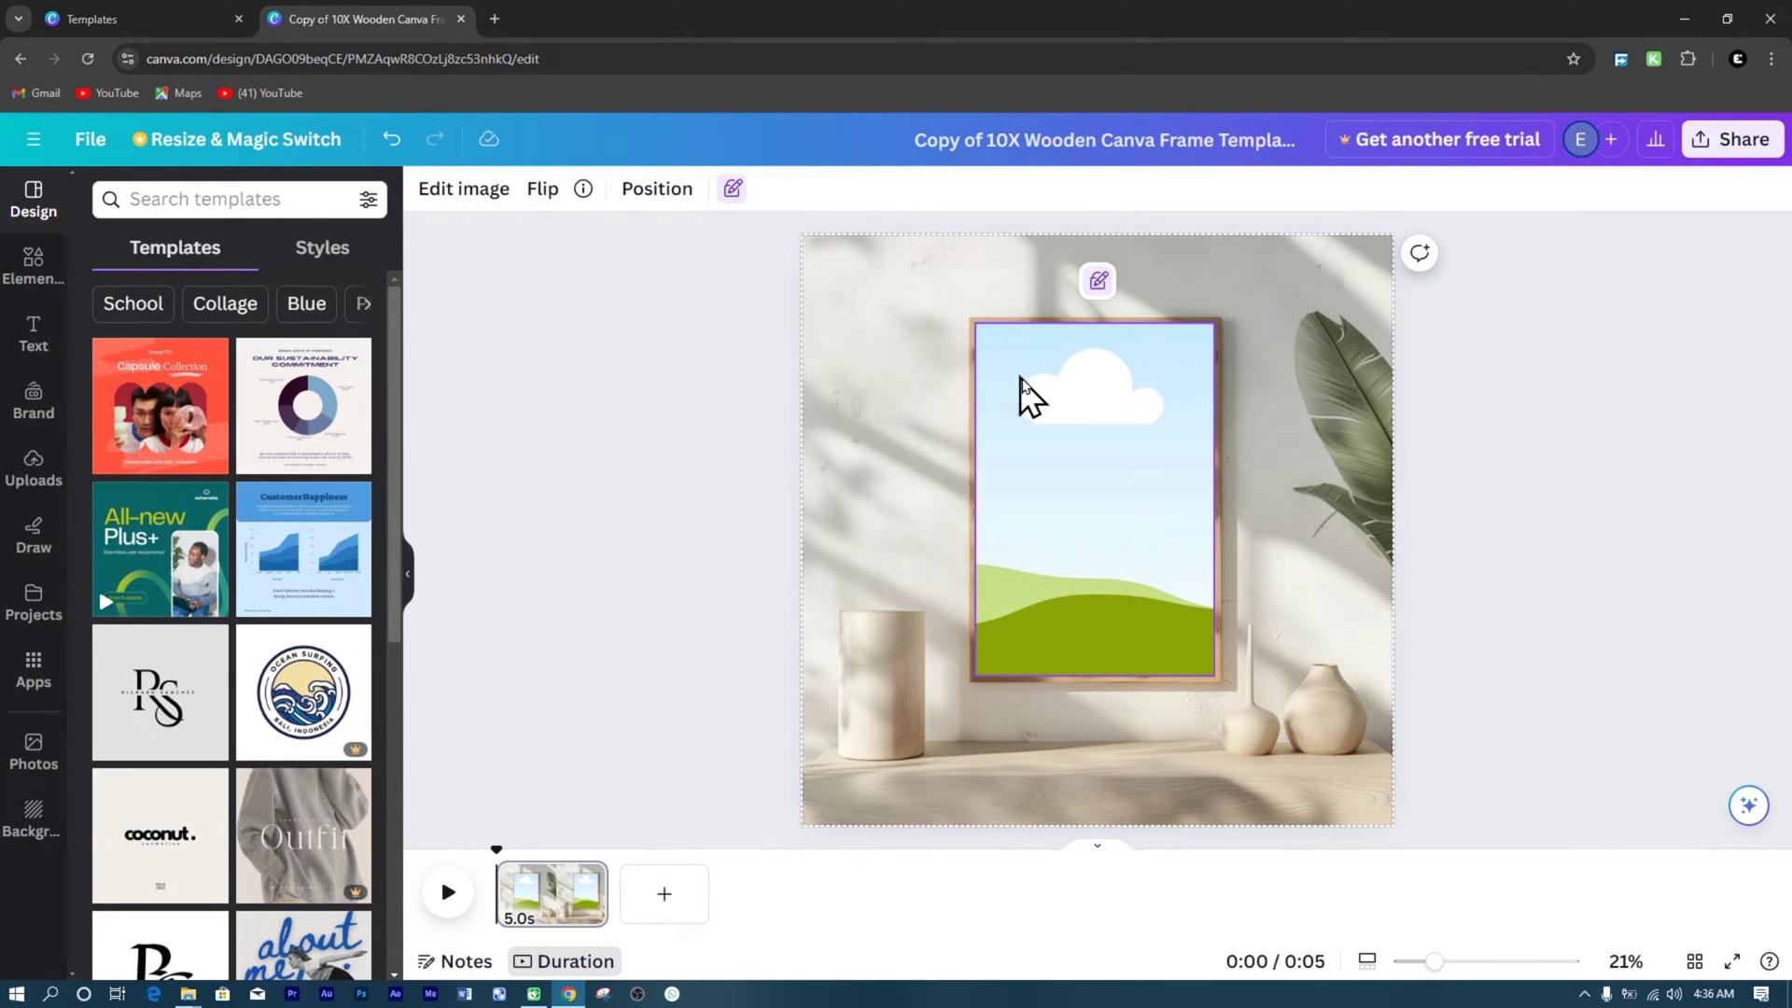
click(1108, 425)
click(943, 355)
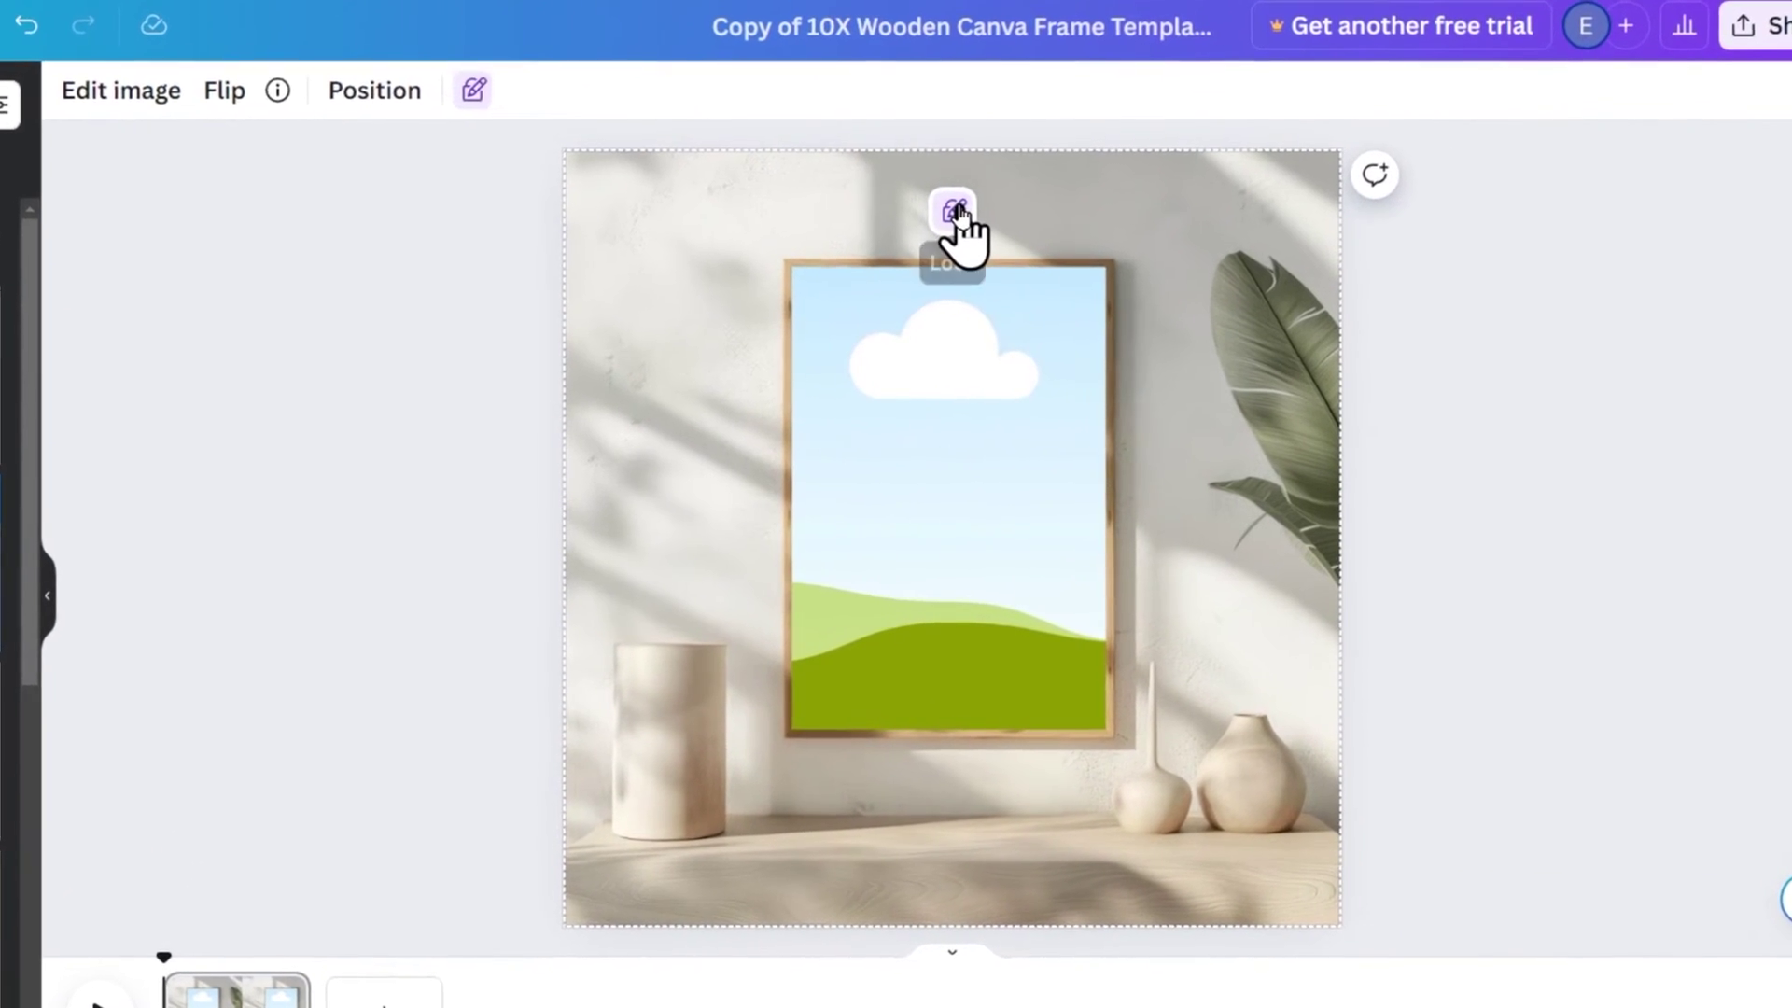
click(956, 211)
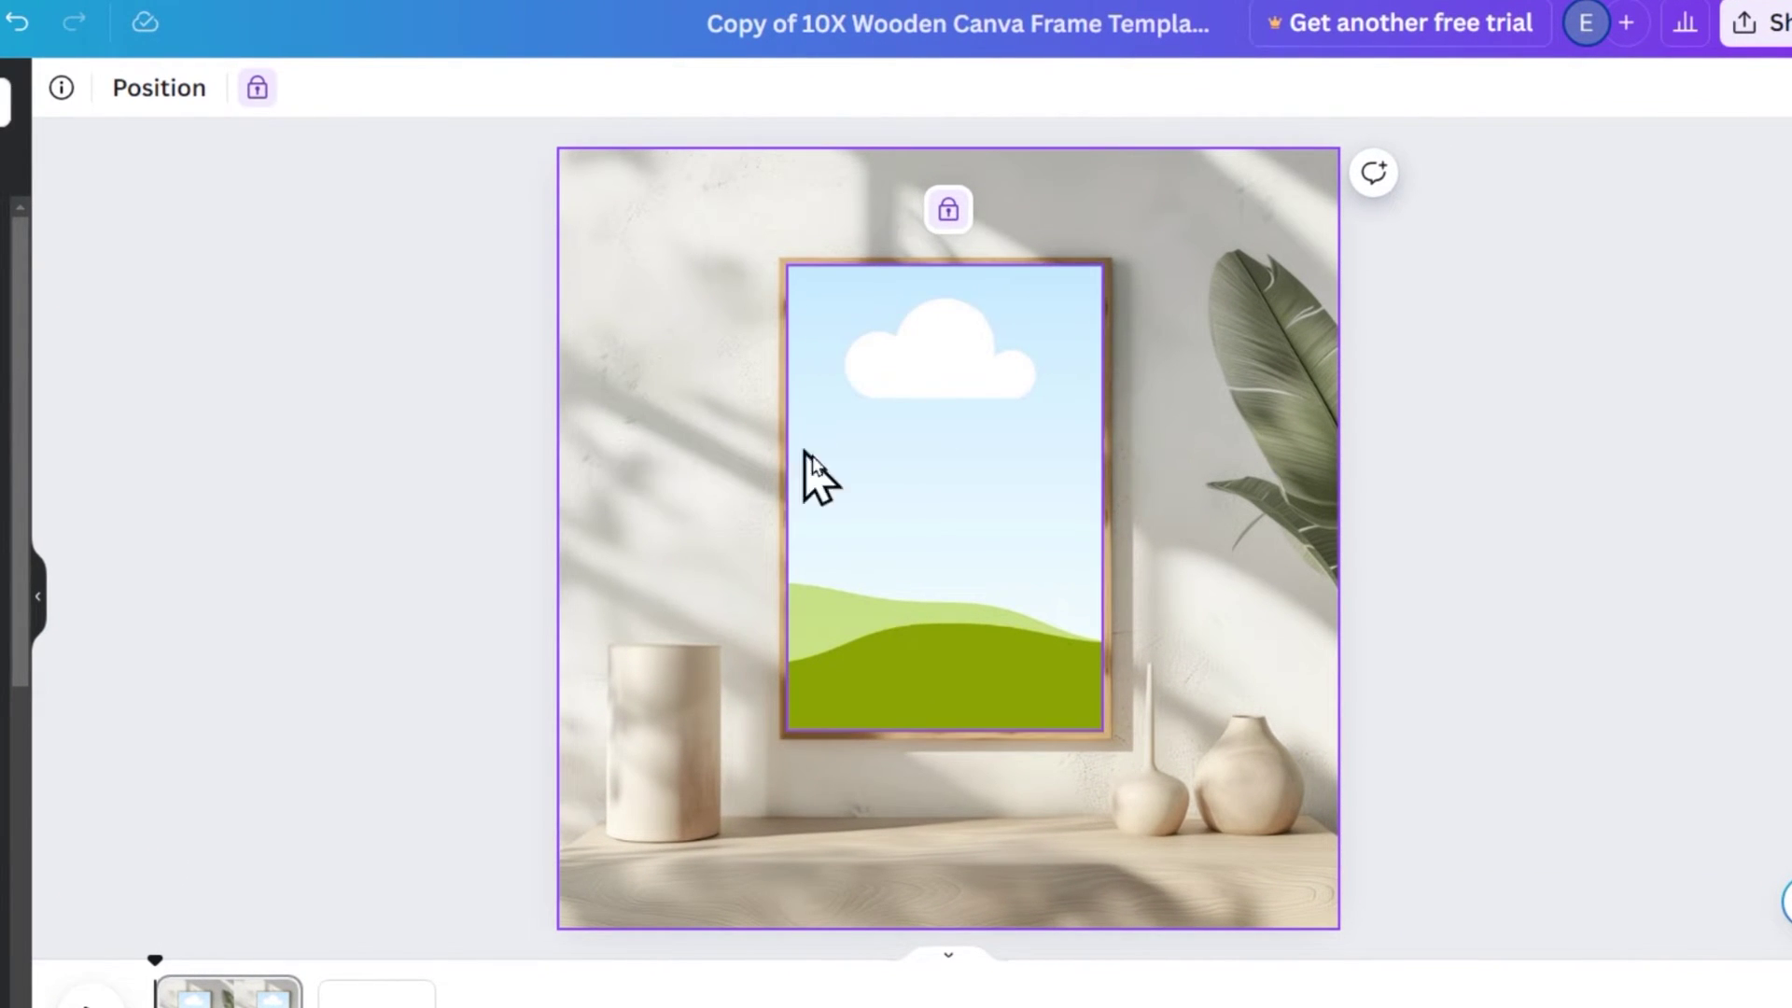
drag(821, 439, 435, 509)
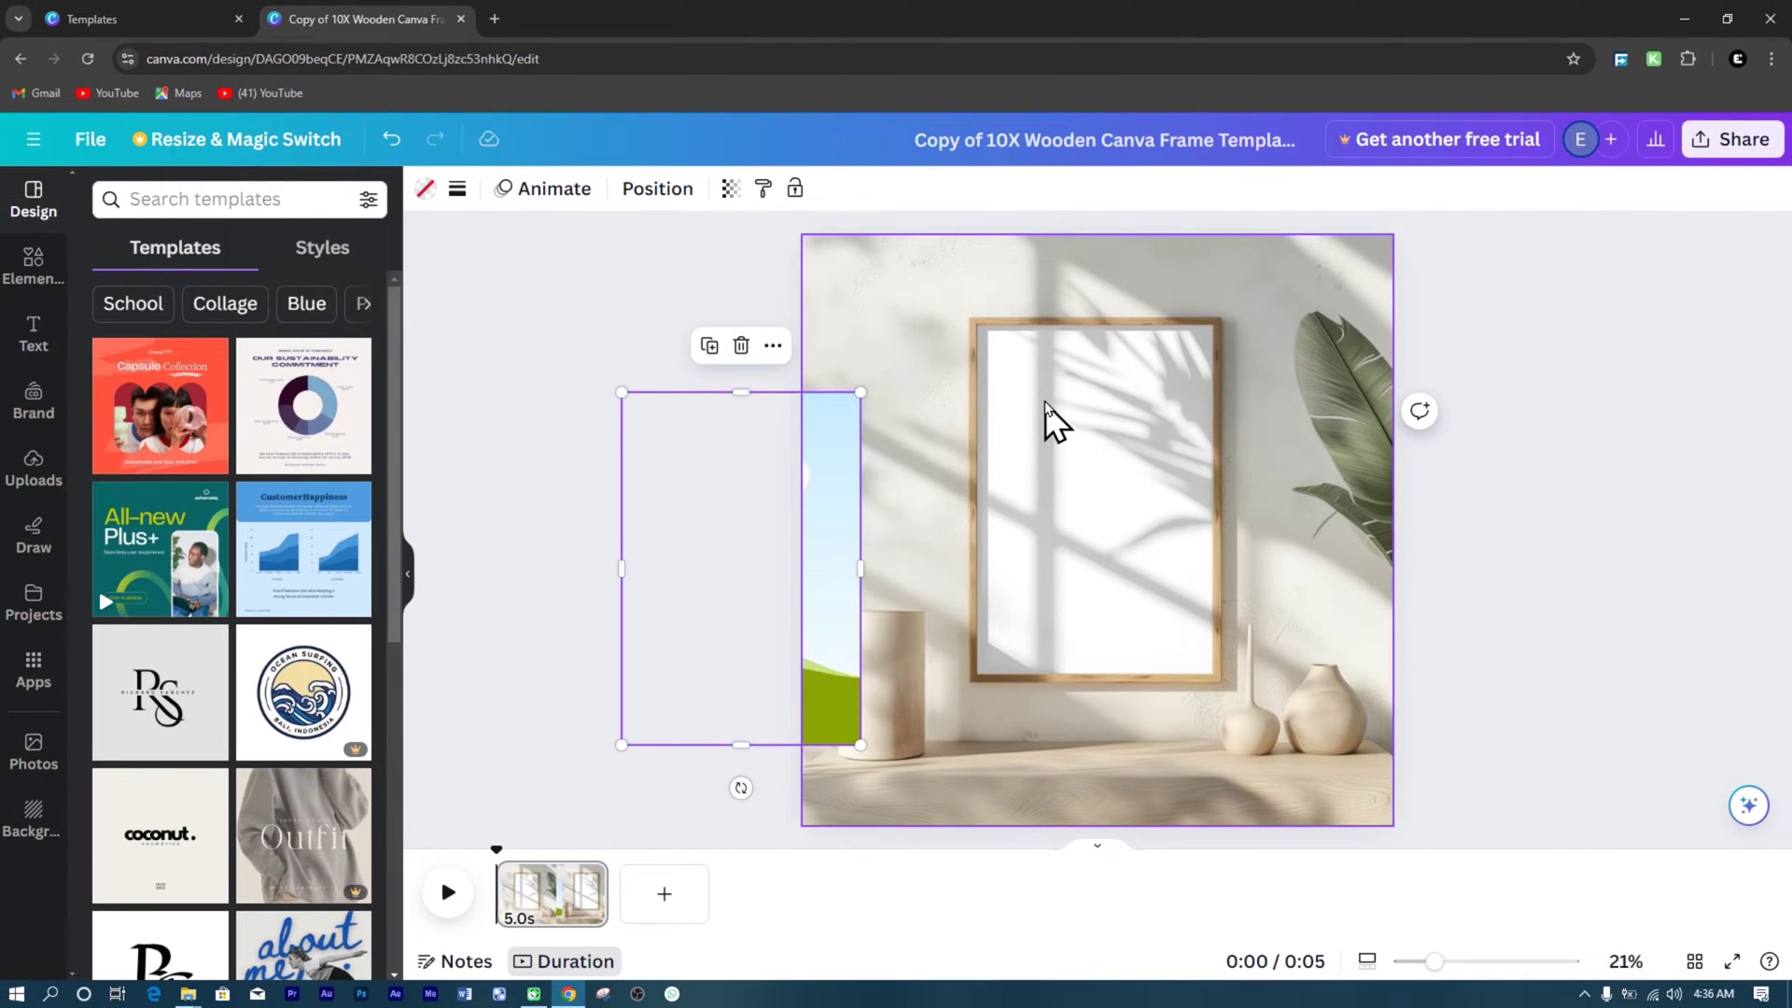
- Undo an accidental background move, then leave the background image unlocked
click(1053, 420)
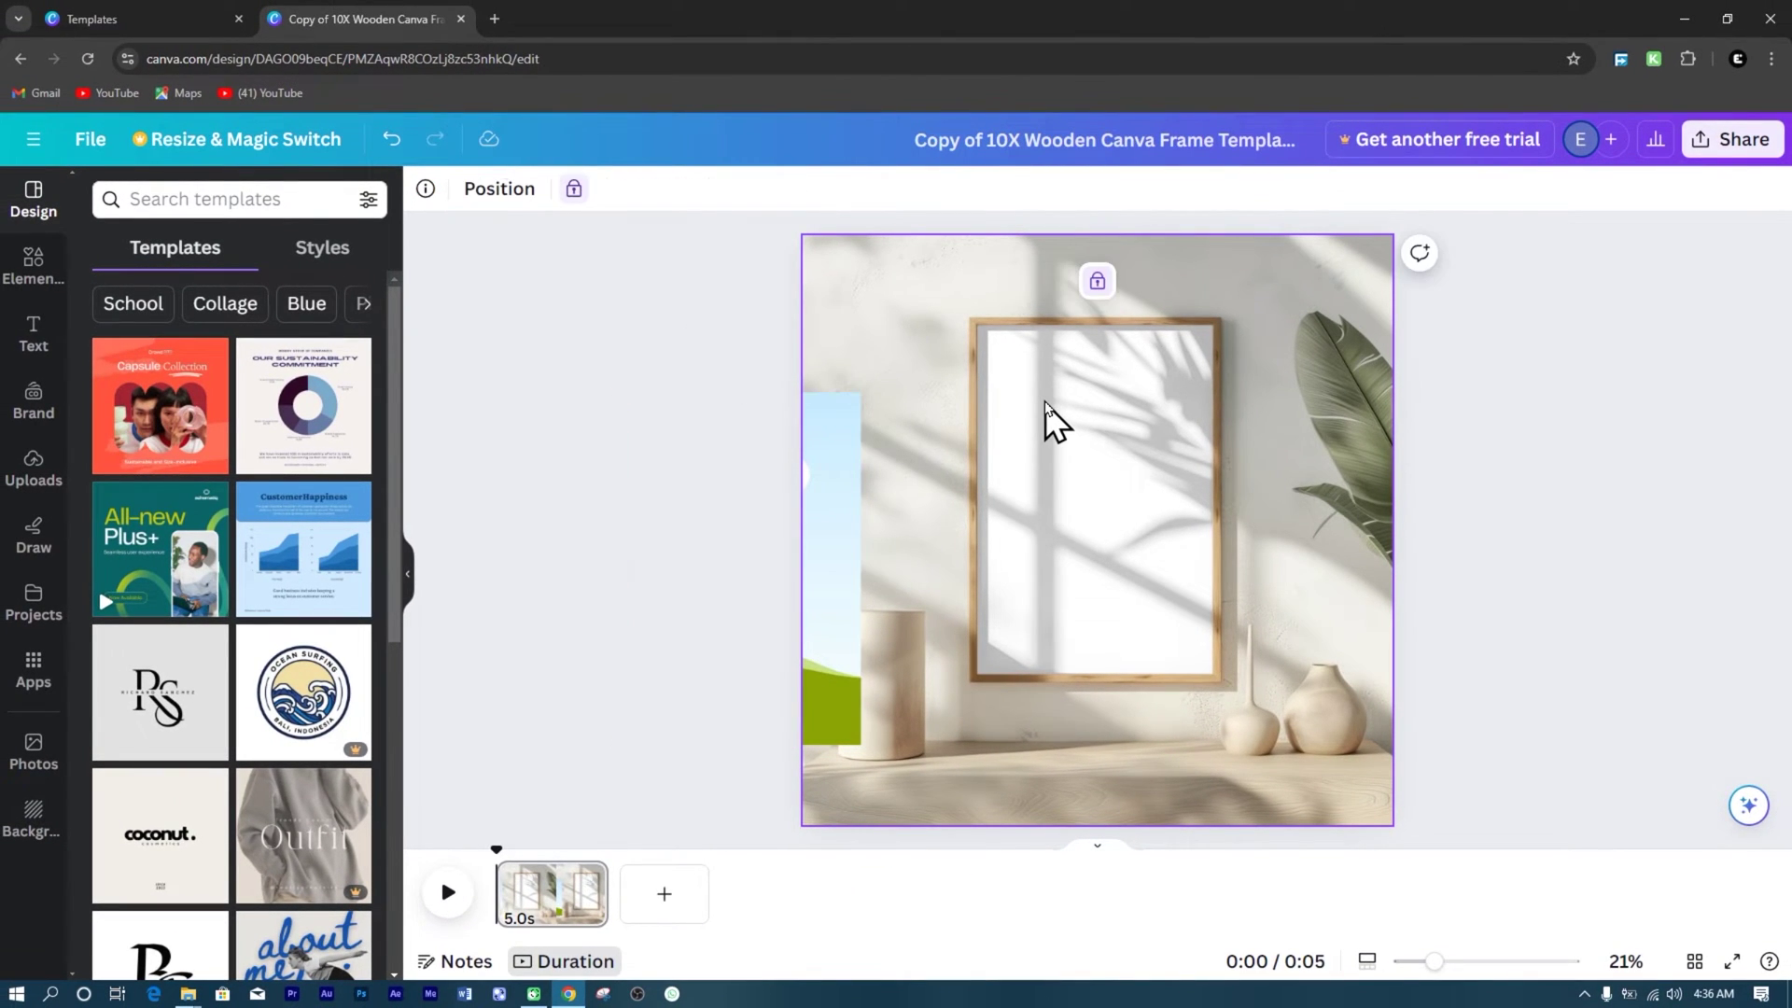
click(1098, 284)
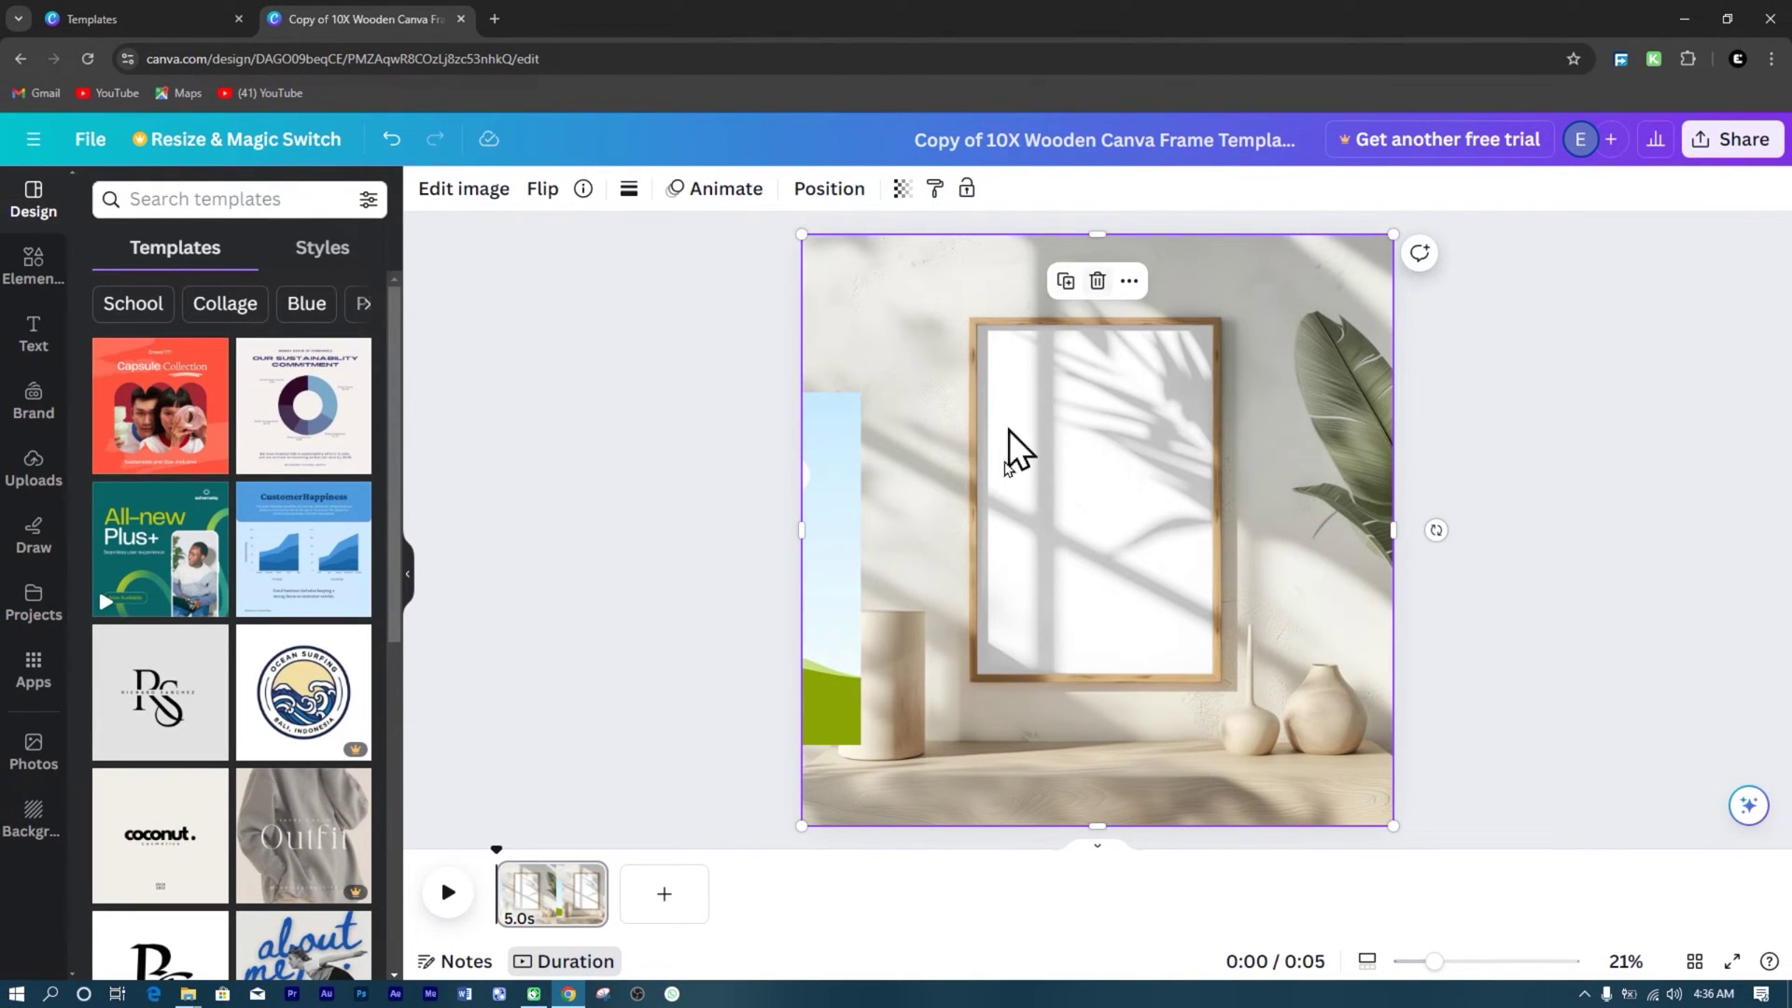
drag(1057, 446, 1279, 527)
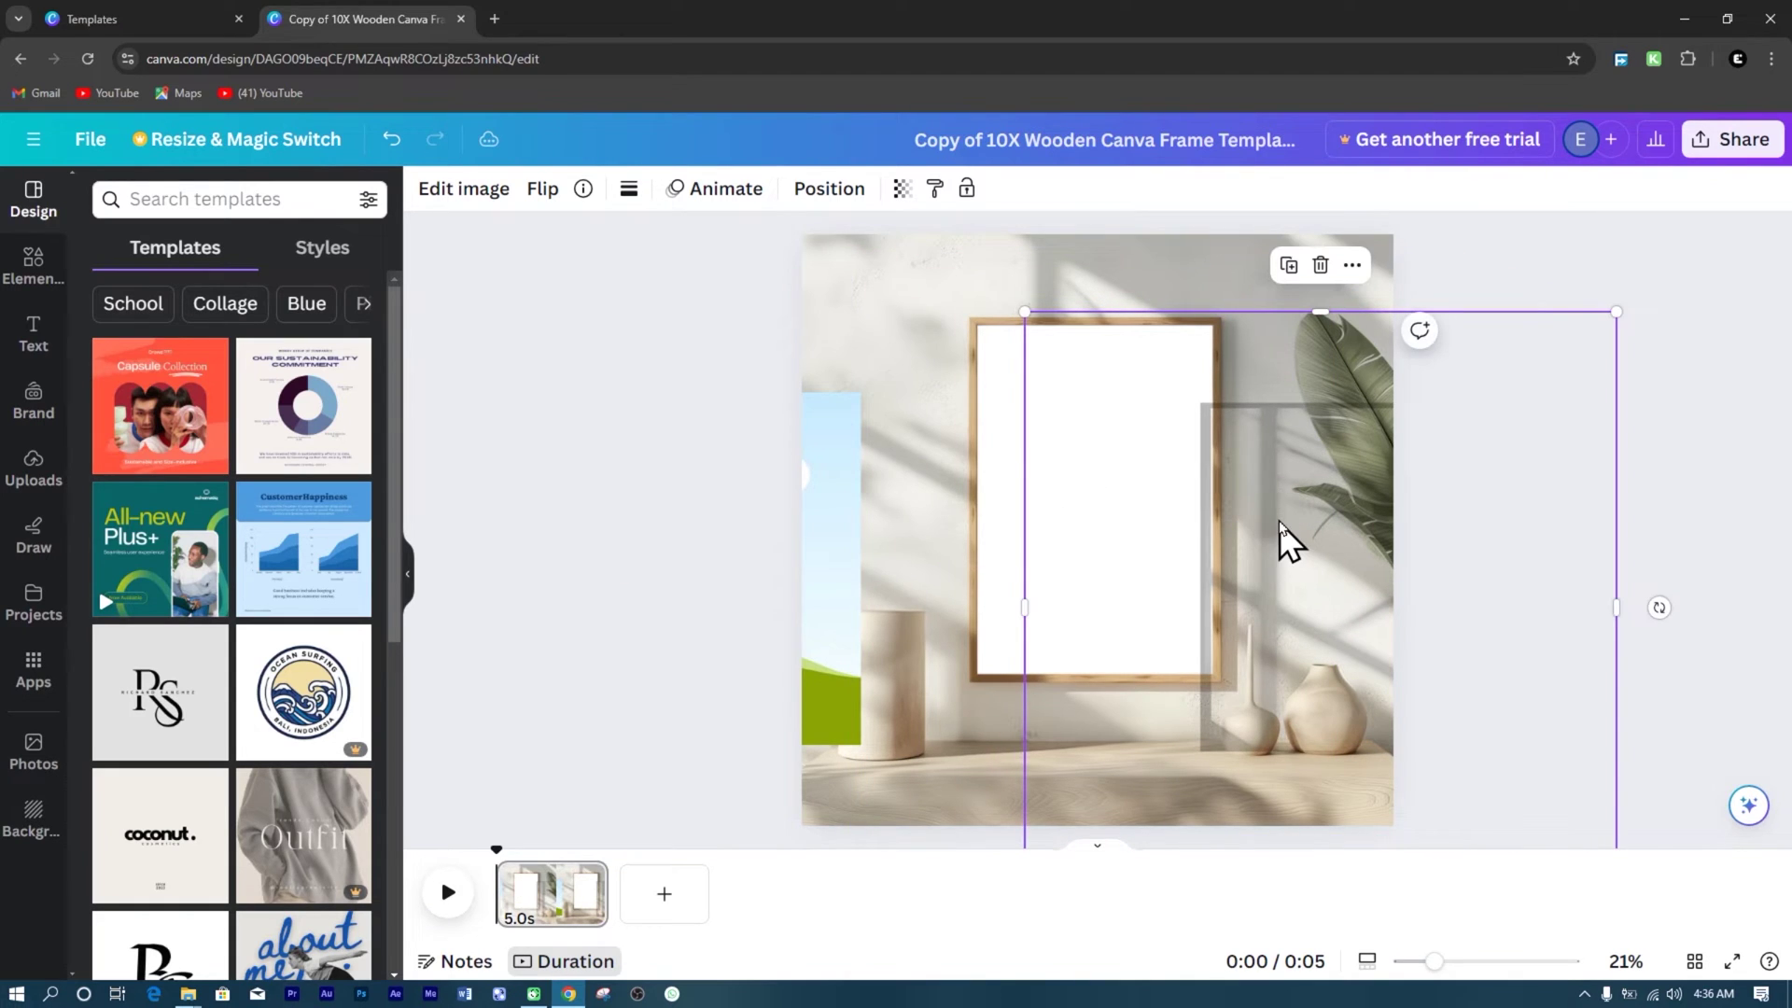
key(ctrl+z)
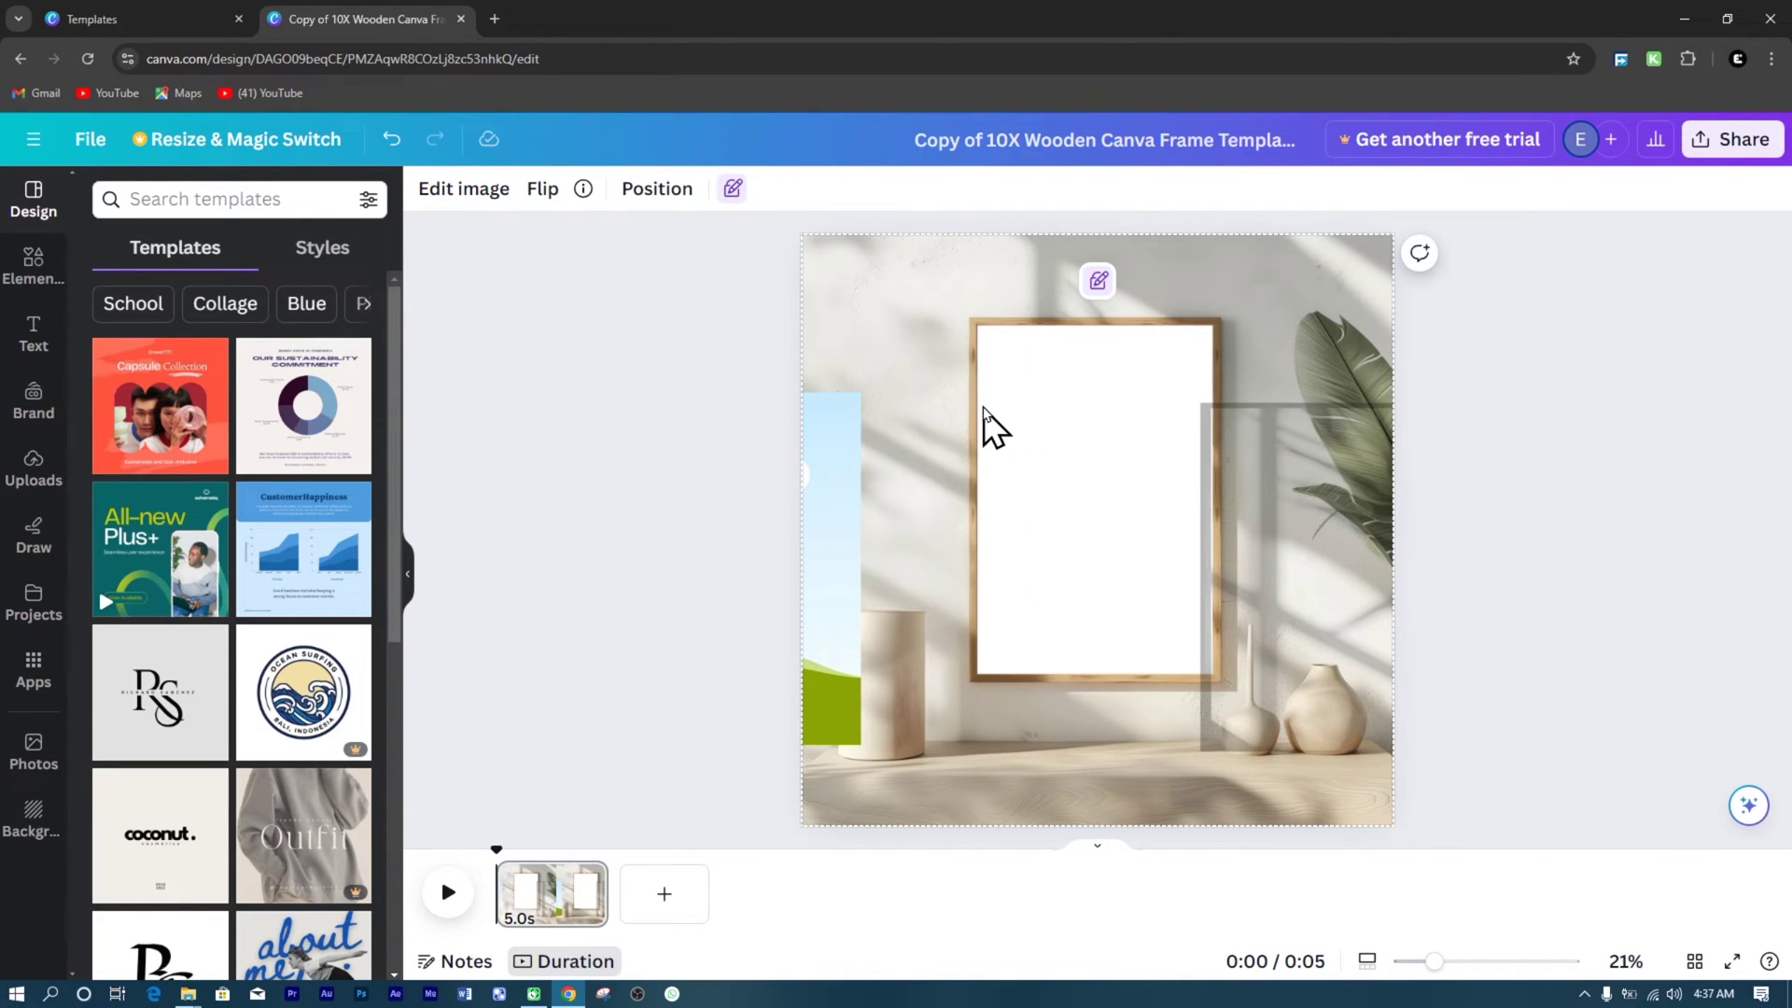
click(1098, 284)
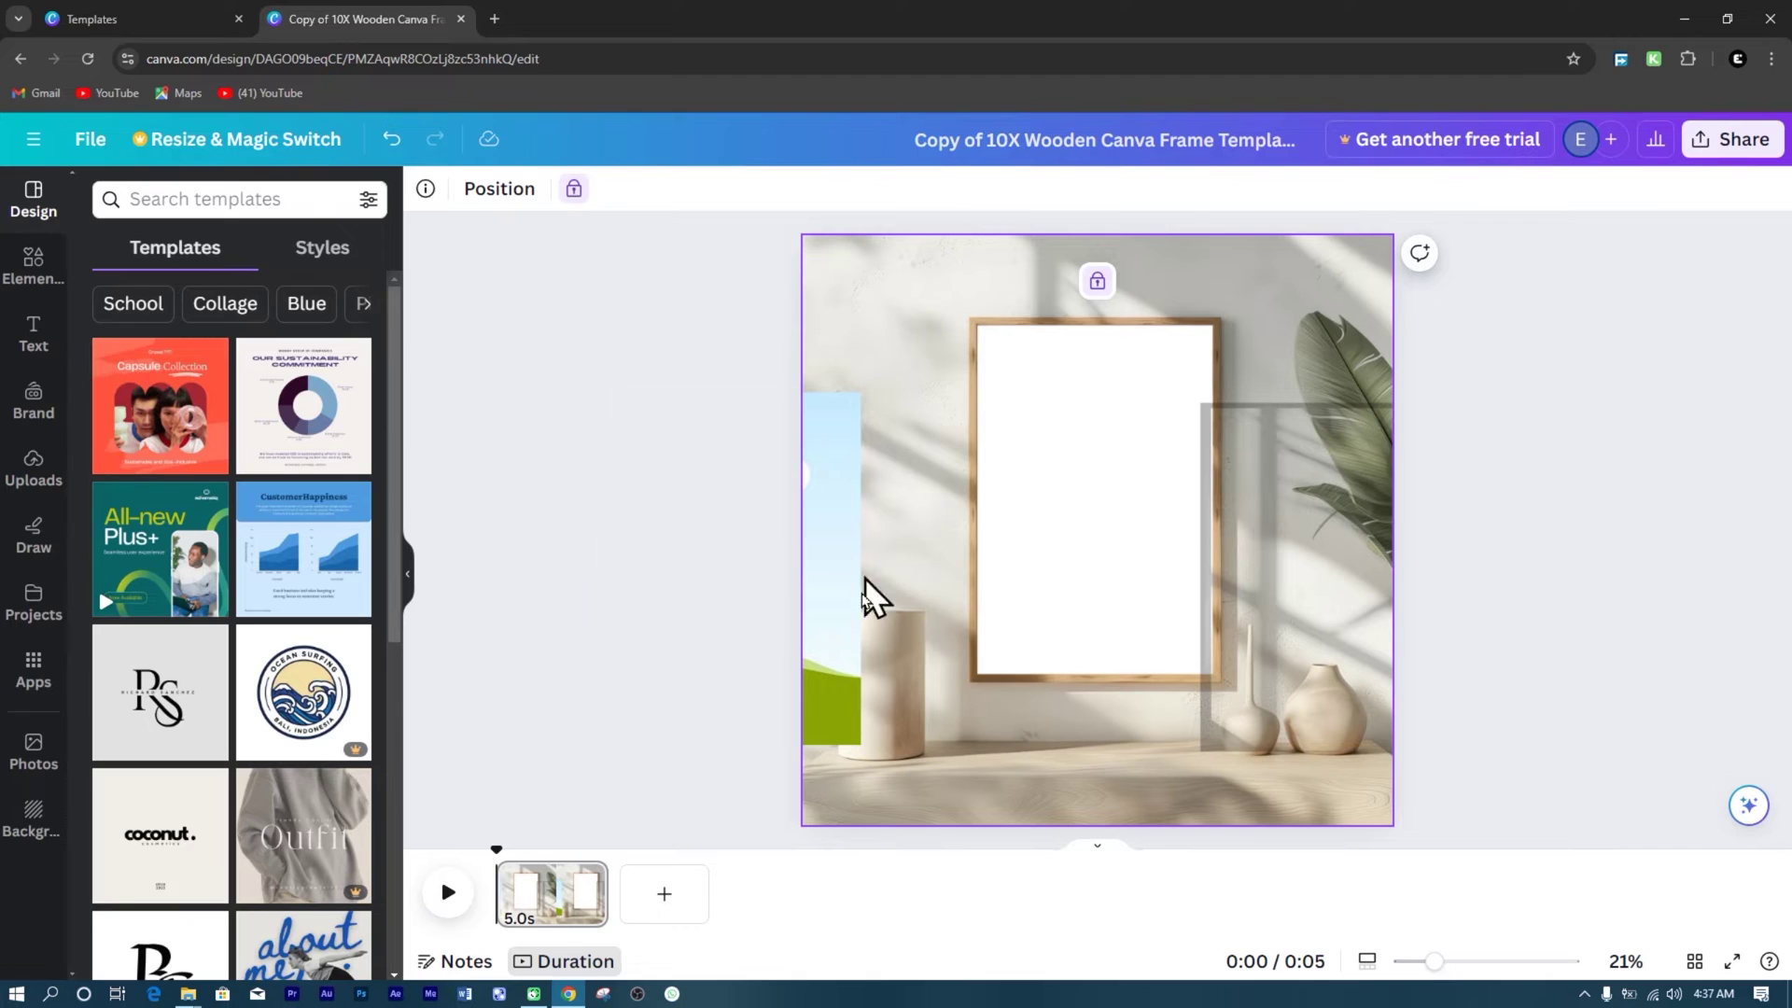
click(1098, 281)
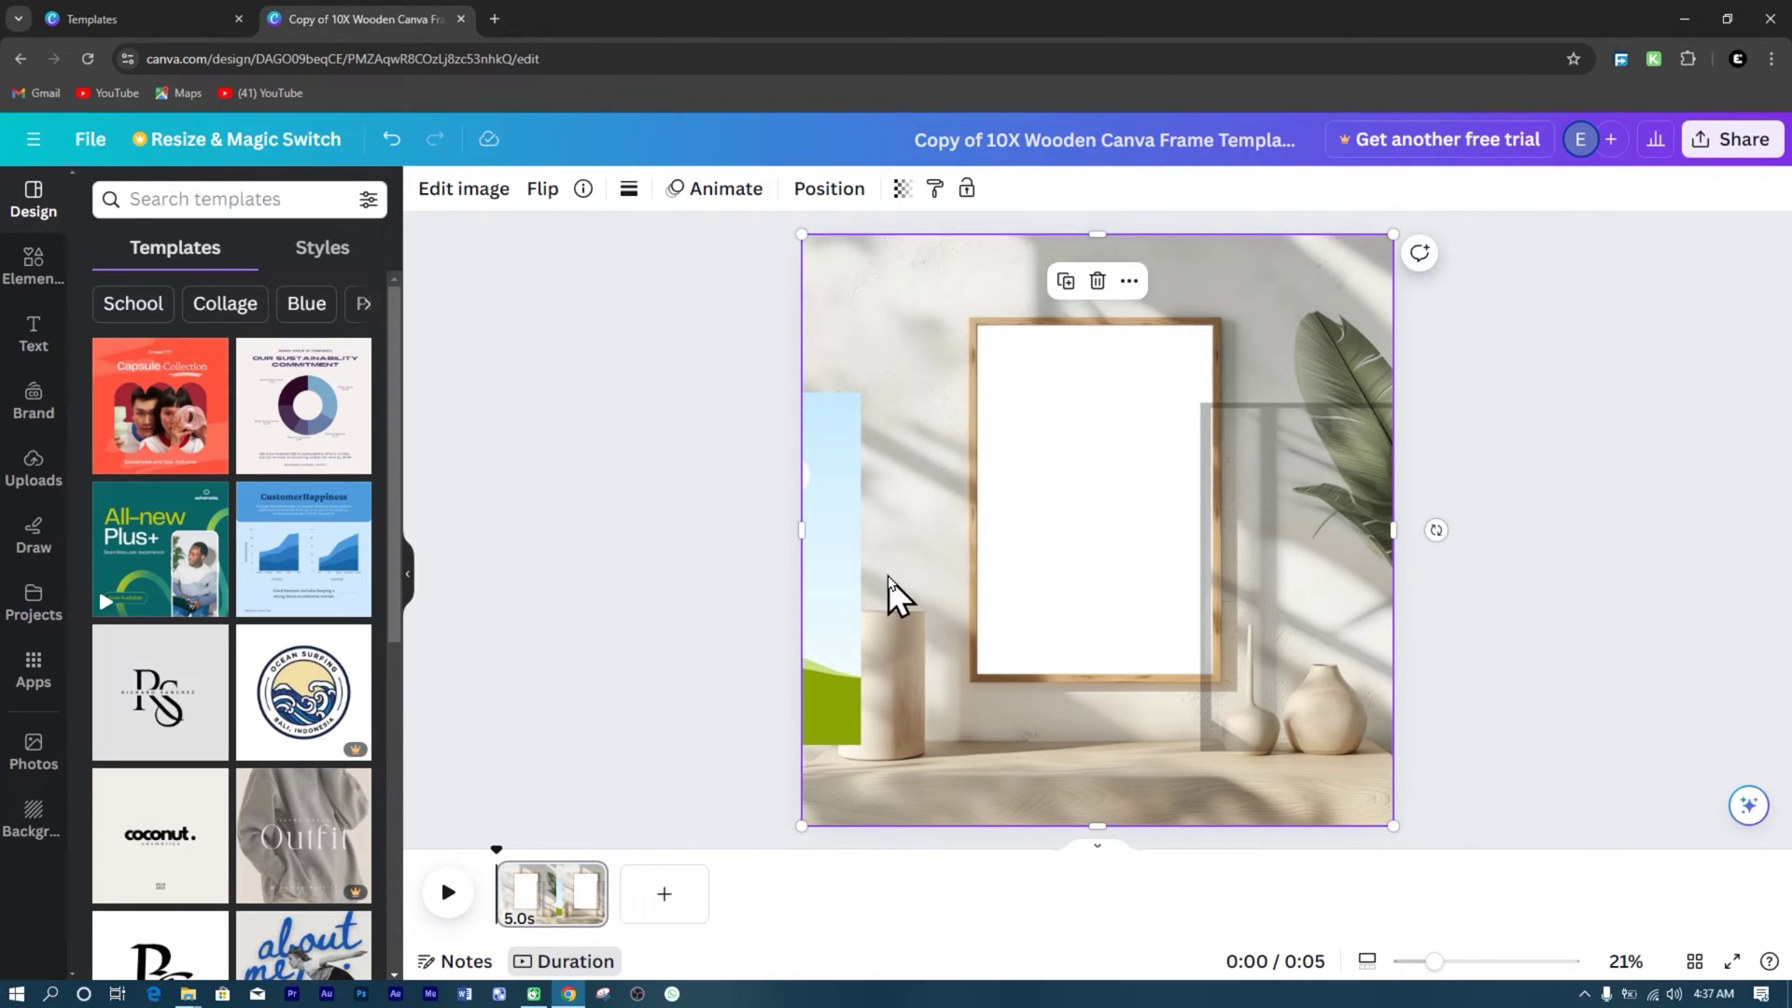
- Enlarge the empty wooden frame to most of the page height and centre it
key(ctrl+minus)
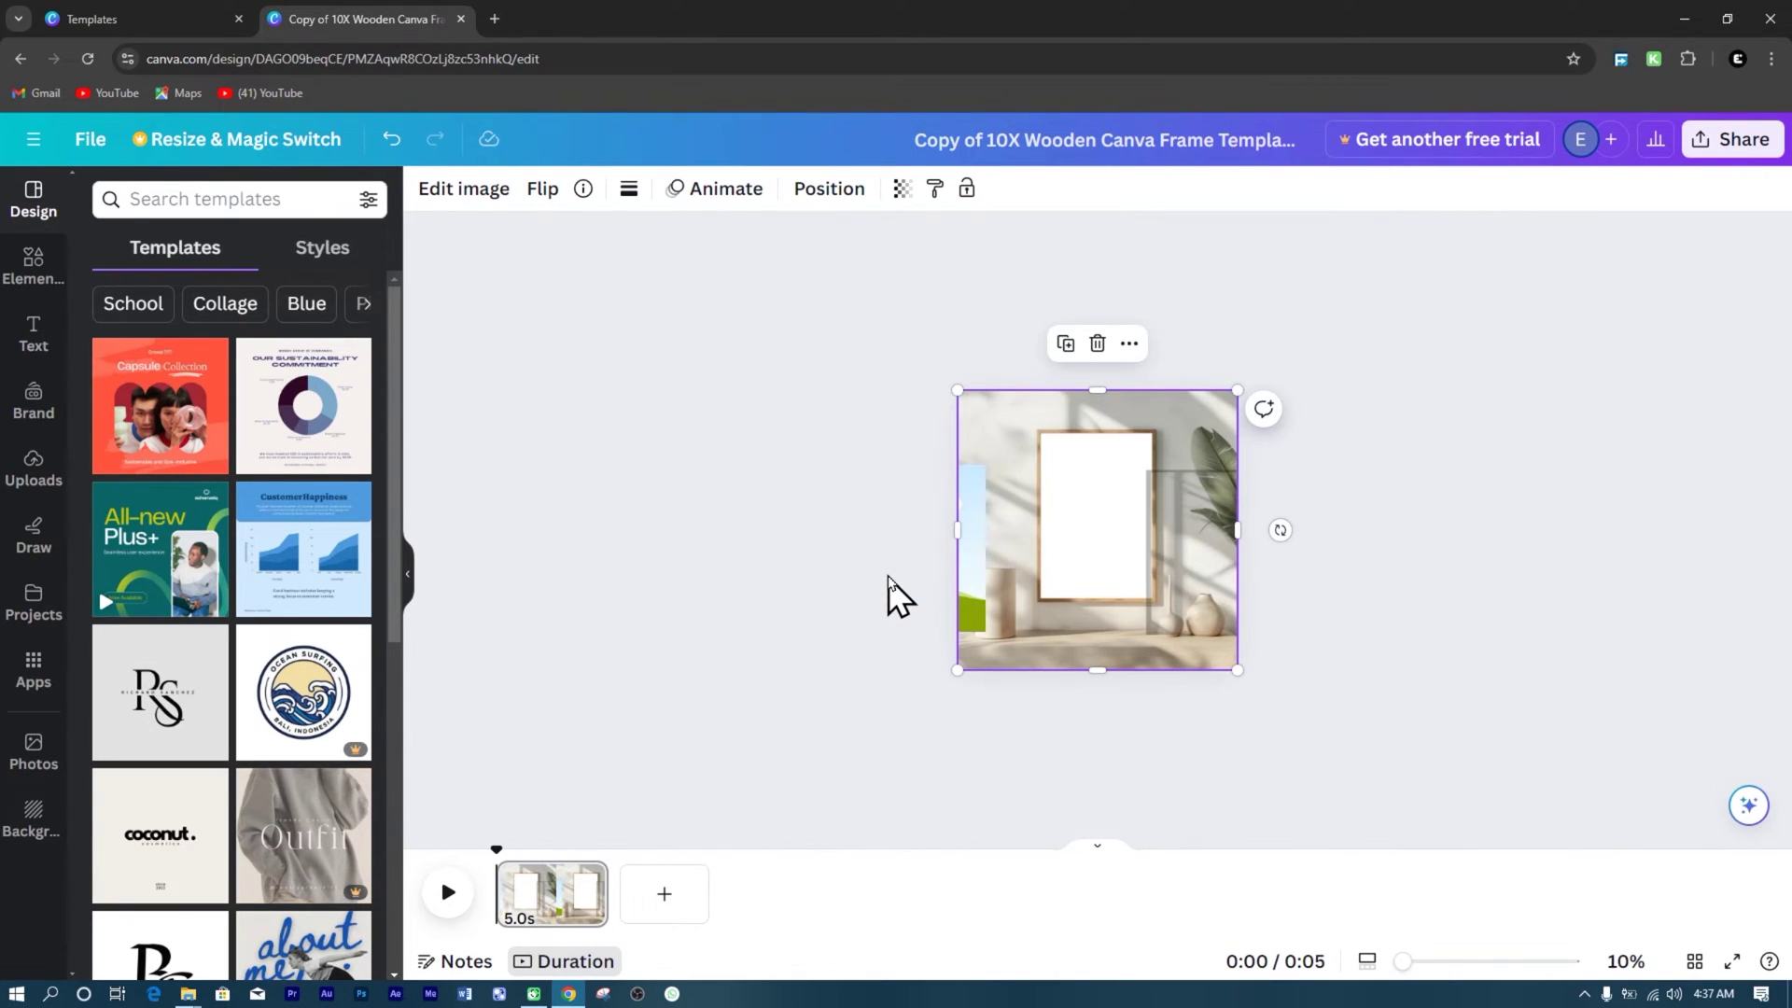
drag(962, 671, 1058, 620)
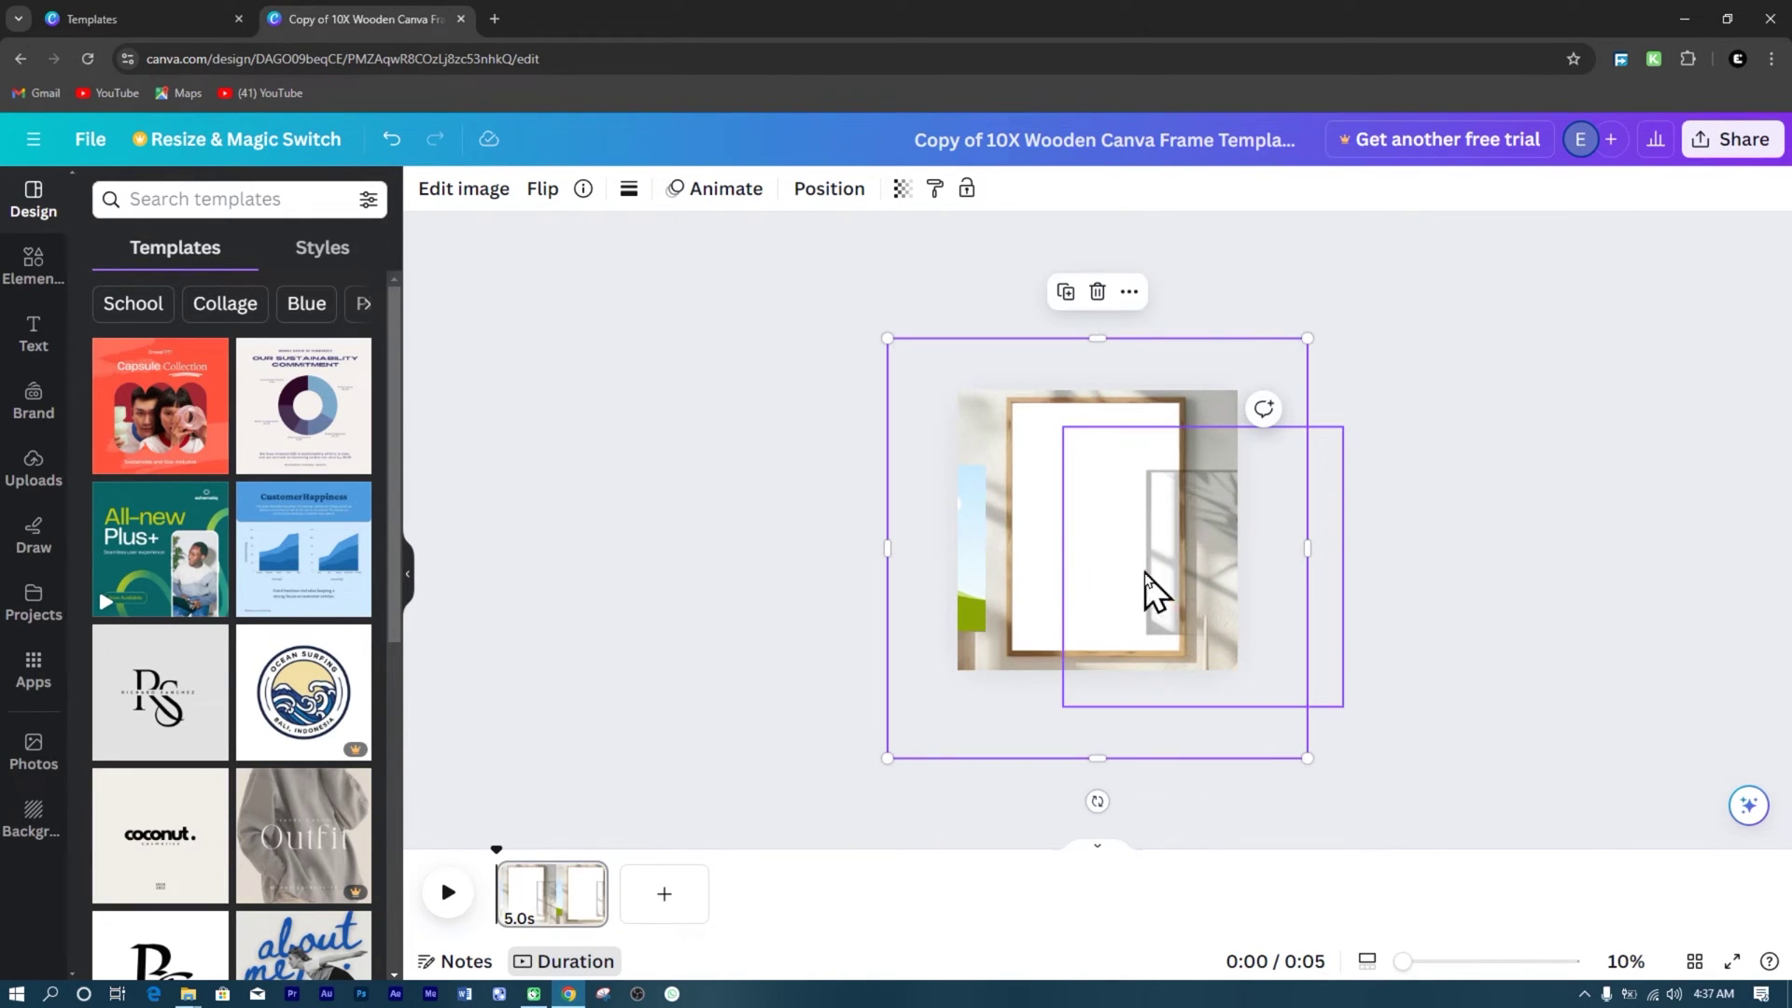
click(1247, 583)
drag(1344, 425, 1428, 340)
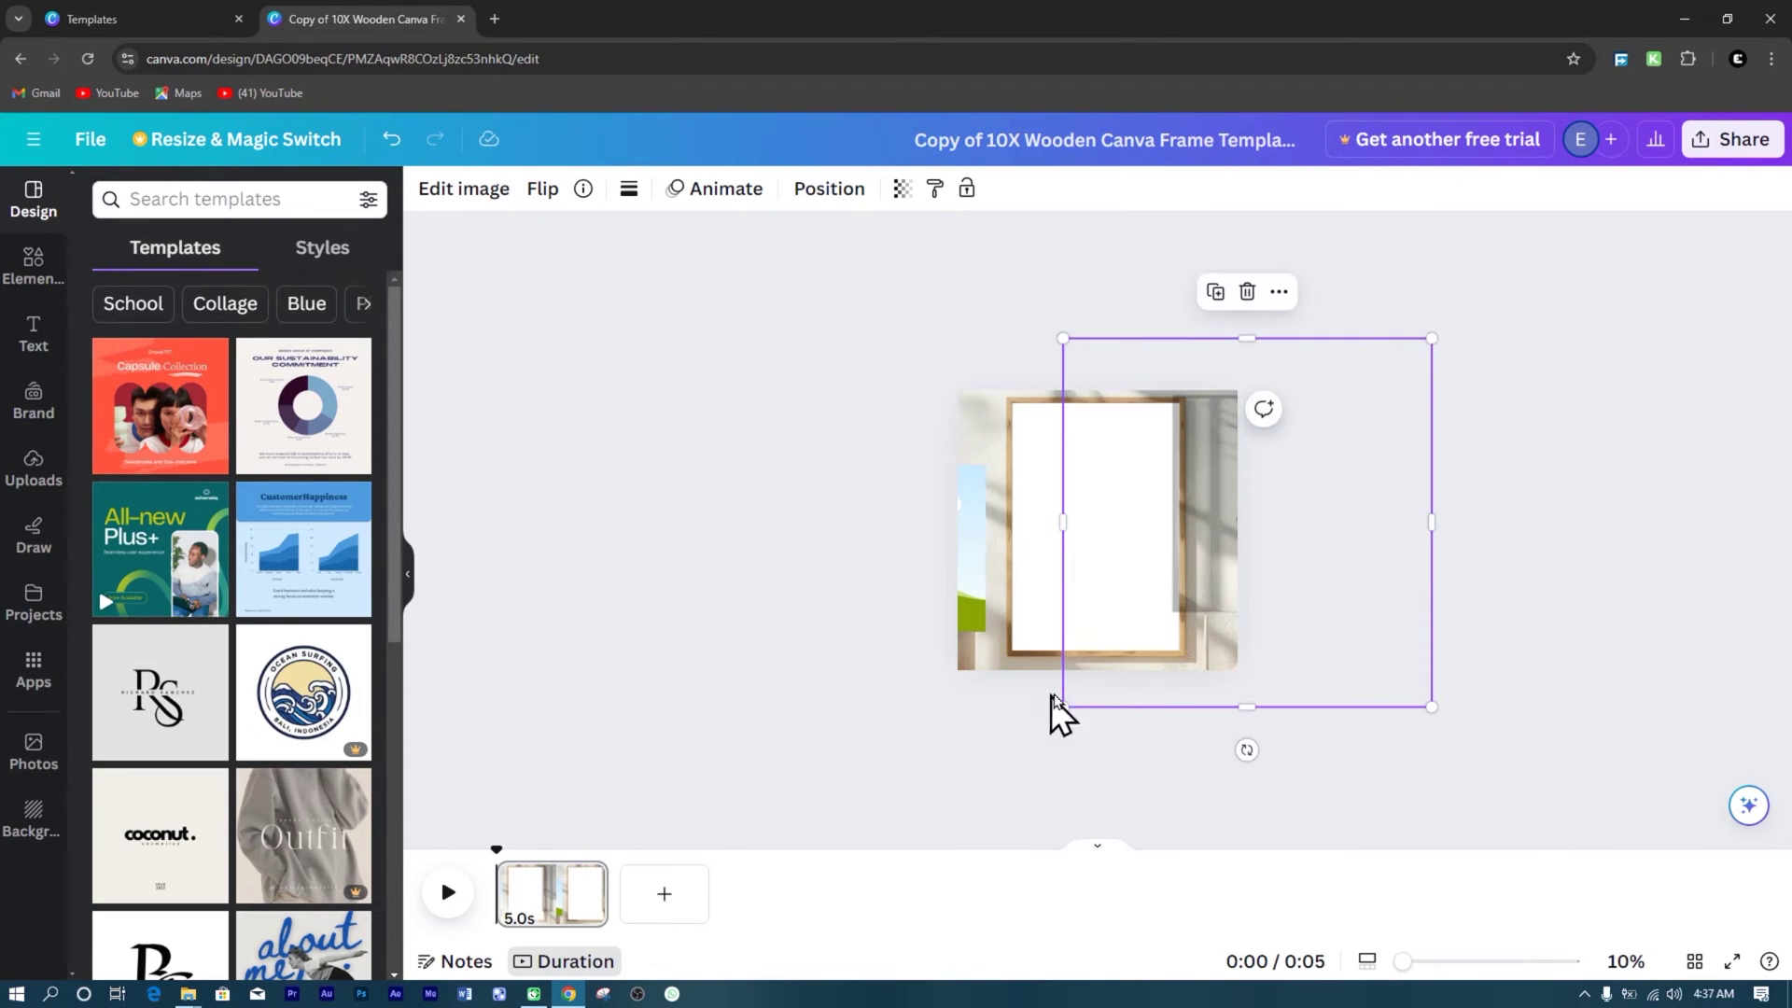
drag(1057, 710, 1000, 760)
drag(1306, 589, 1192, 586)
drag(885, 759, 888, 760)
scroll(1072, 567, up, 5)
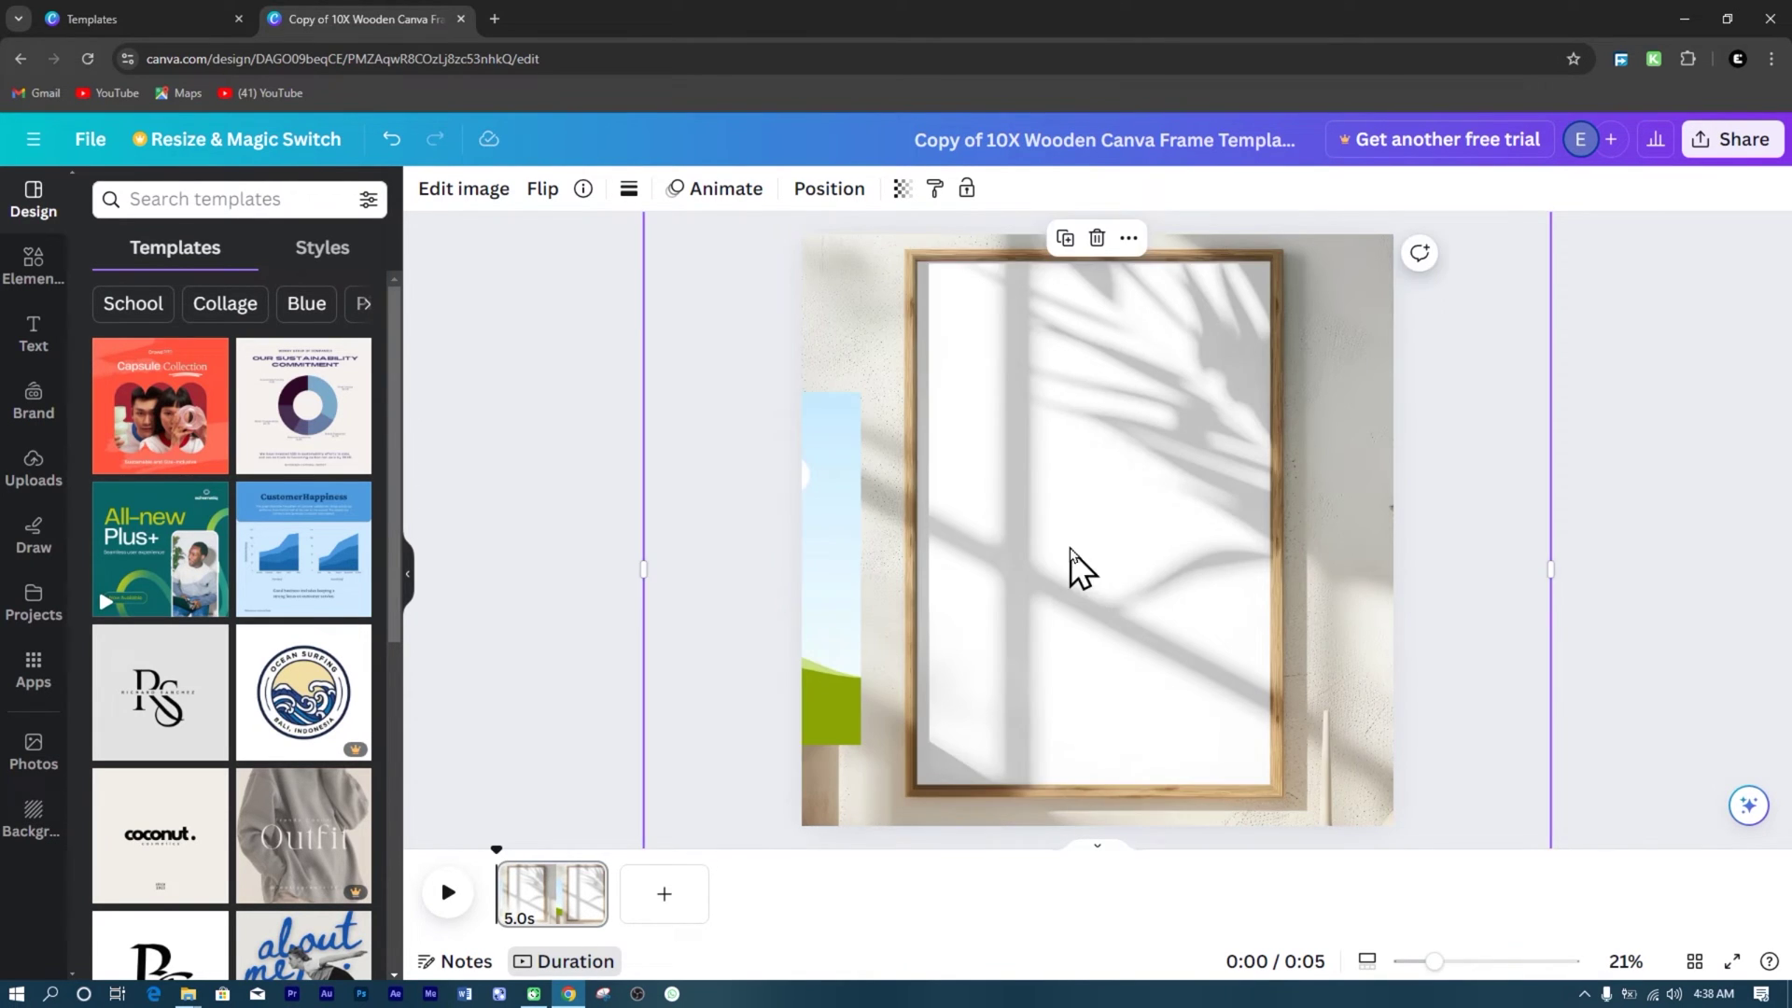
drag(1071, 568, 1070, 552)
drag(1552, 568, 1410, 570)
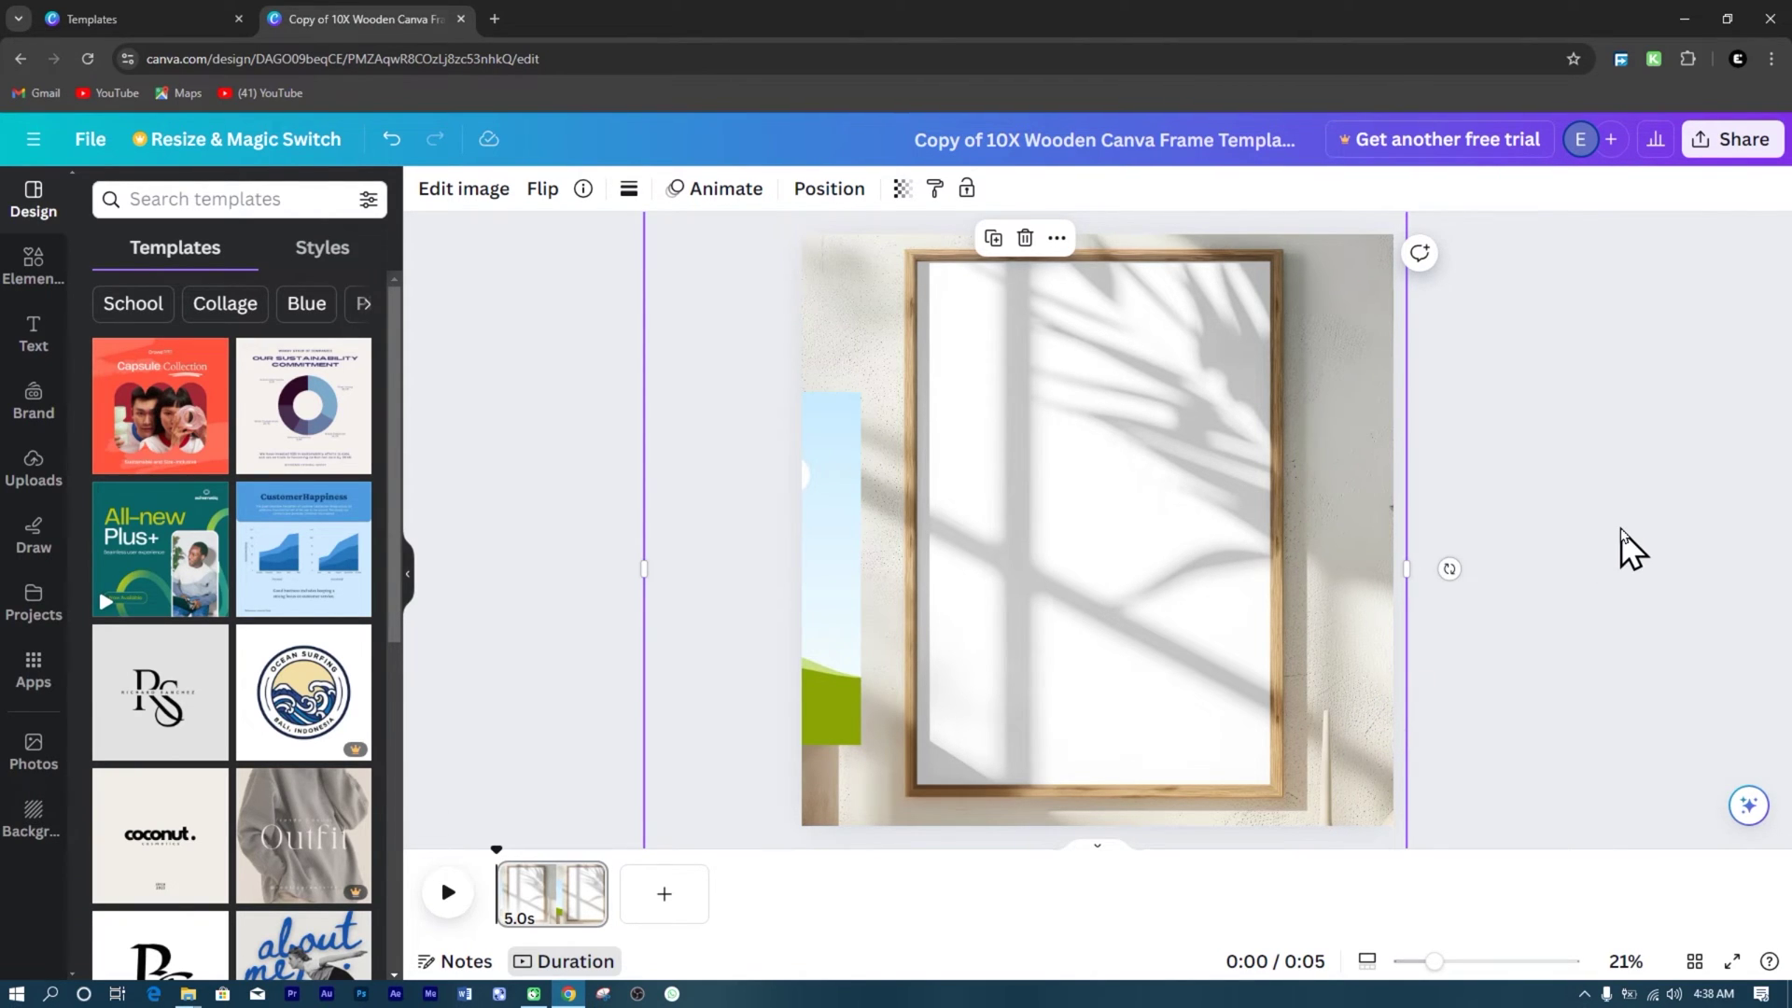
- Delete the leftover sky-and-grass picture from the page
click(805, 529)
drag(744, 592, 882, 434)
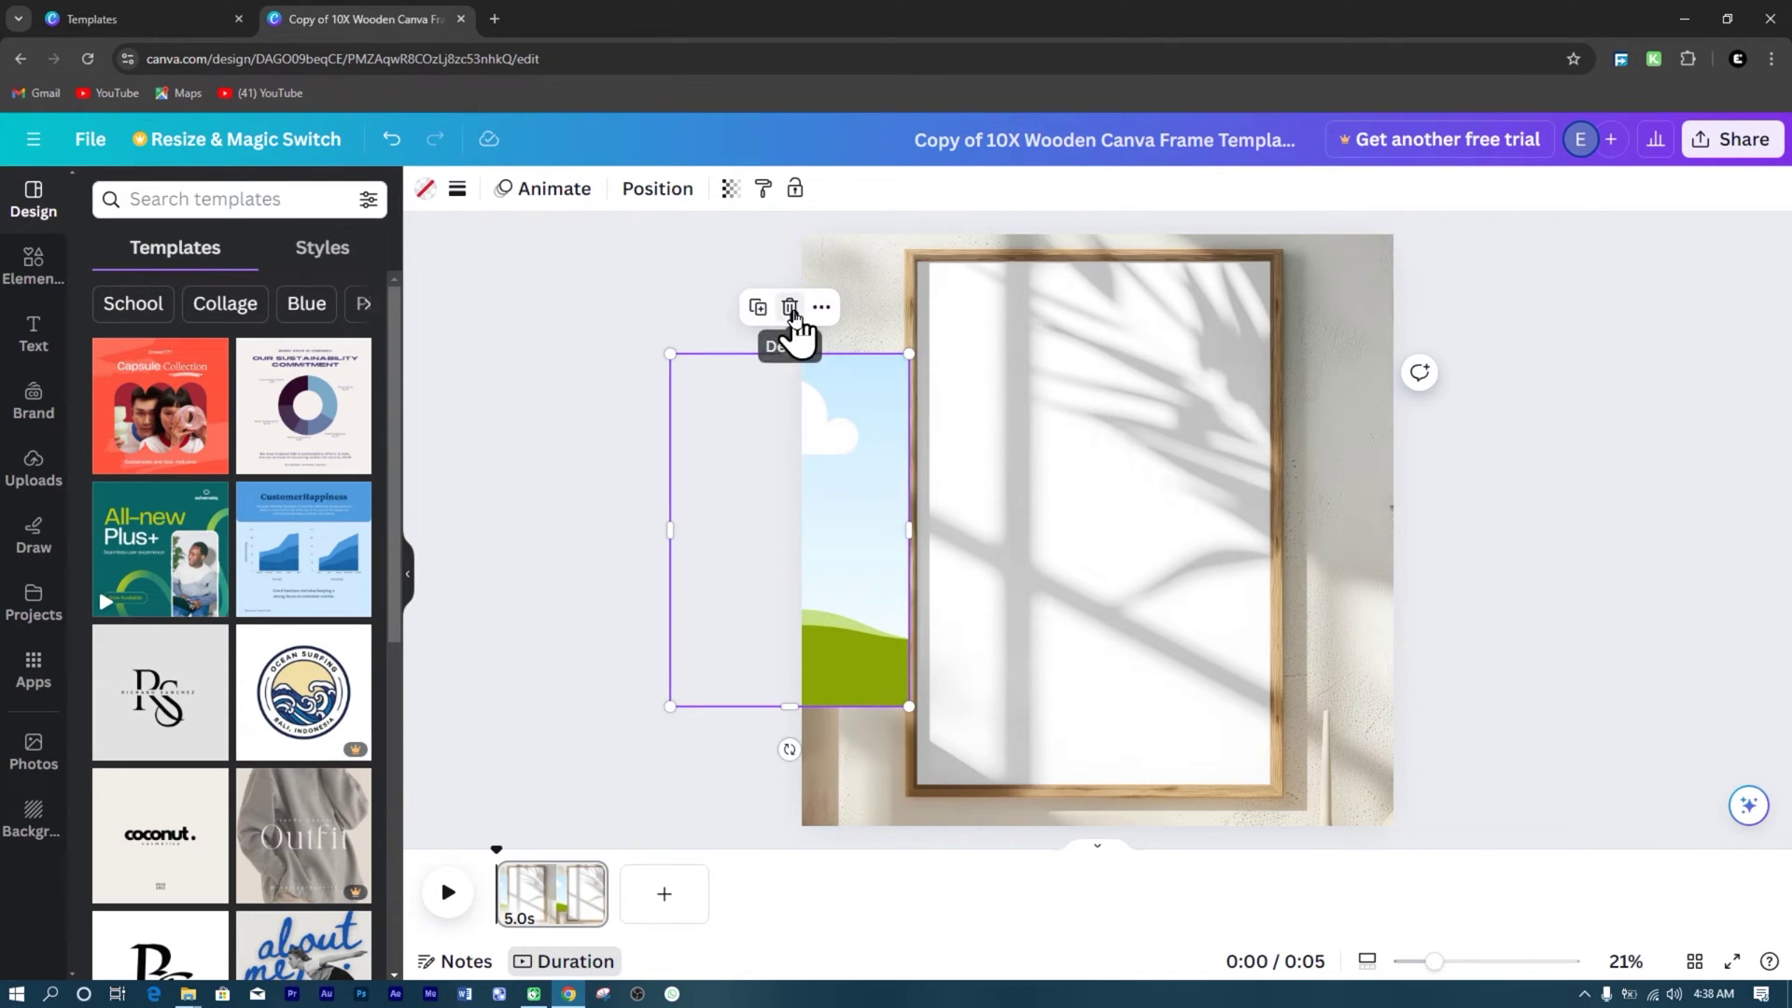
click(790, 309)
- Drop the uploaded boho vase artwork into the wooden frame and stretch it to fit
click(33, 467)
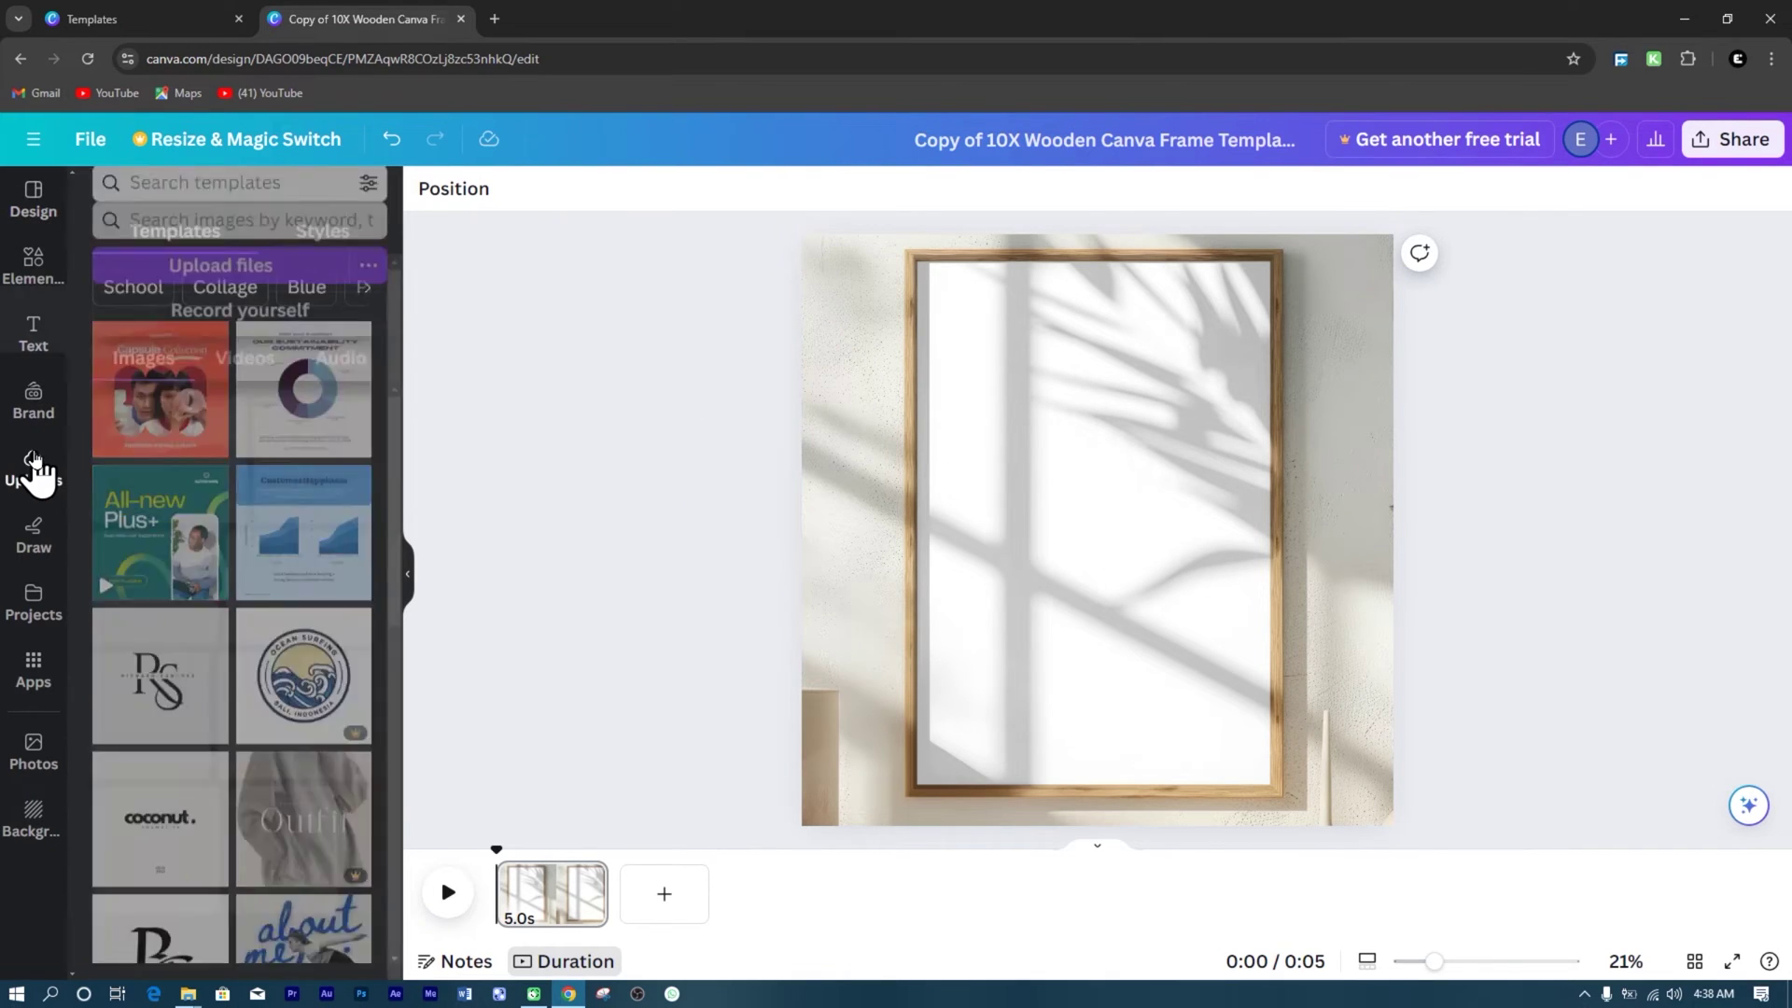
click(247, 247)
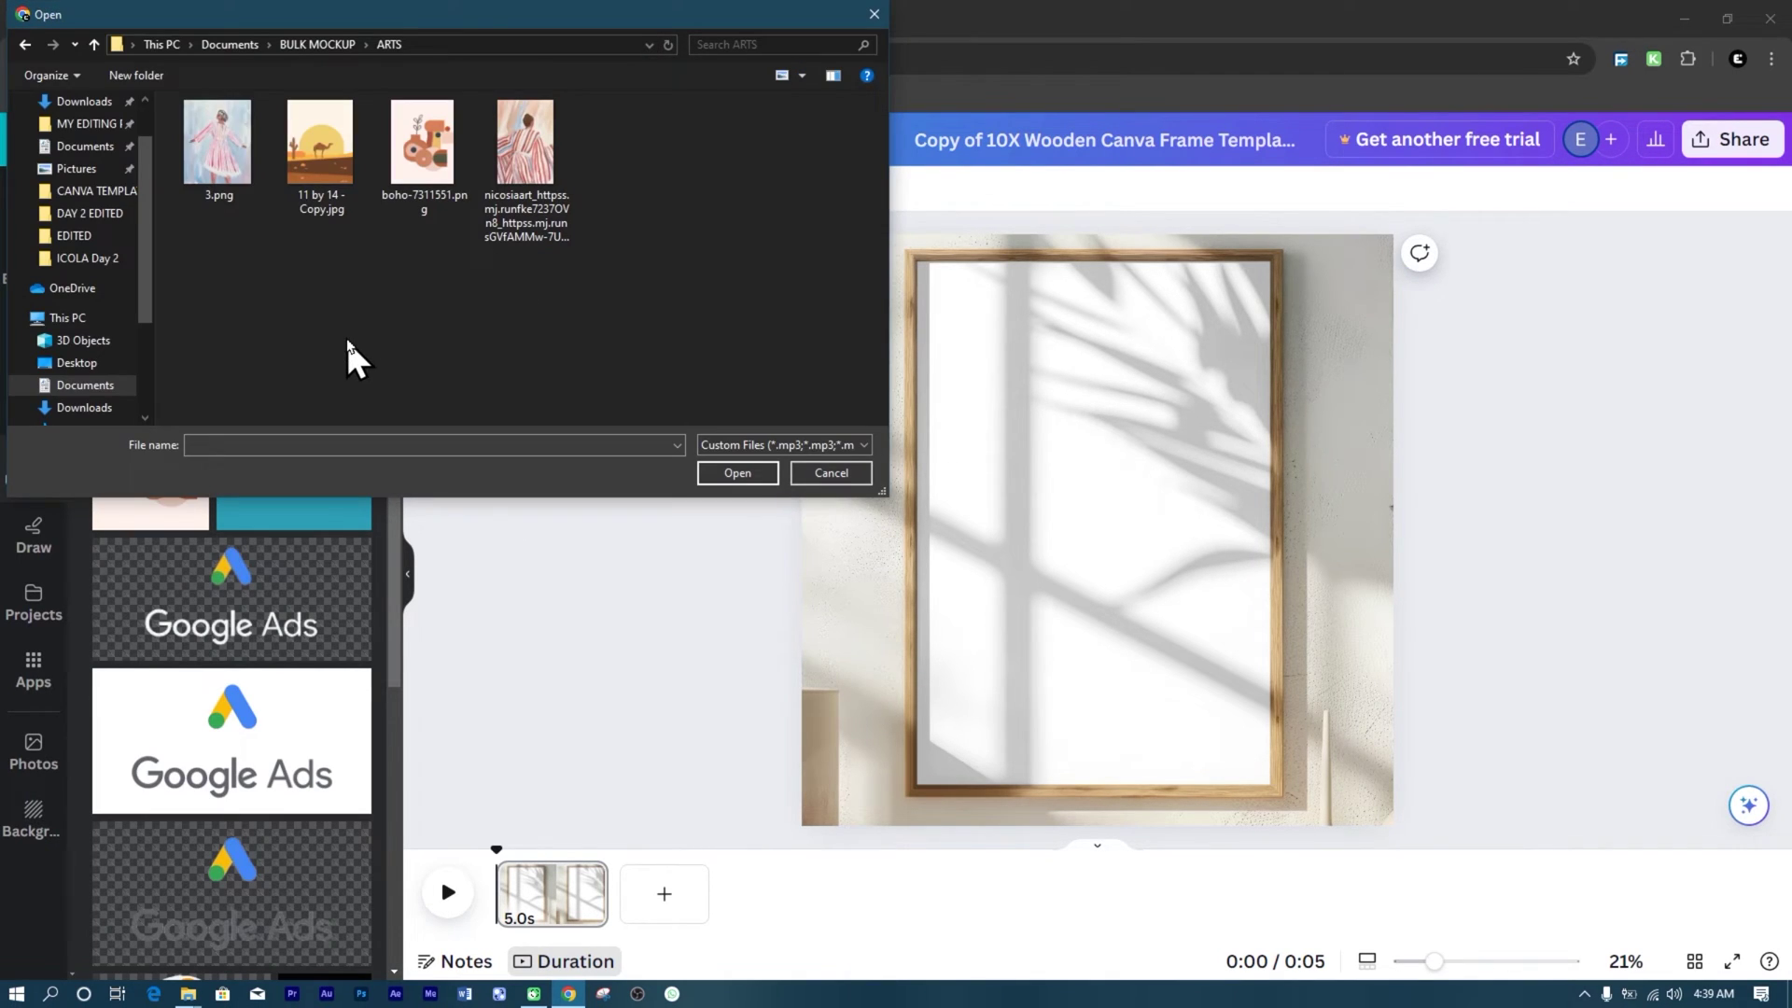
key(Escape)
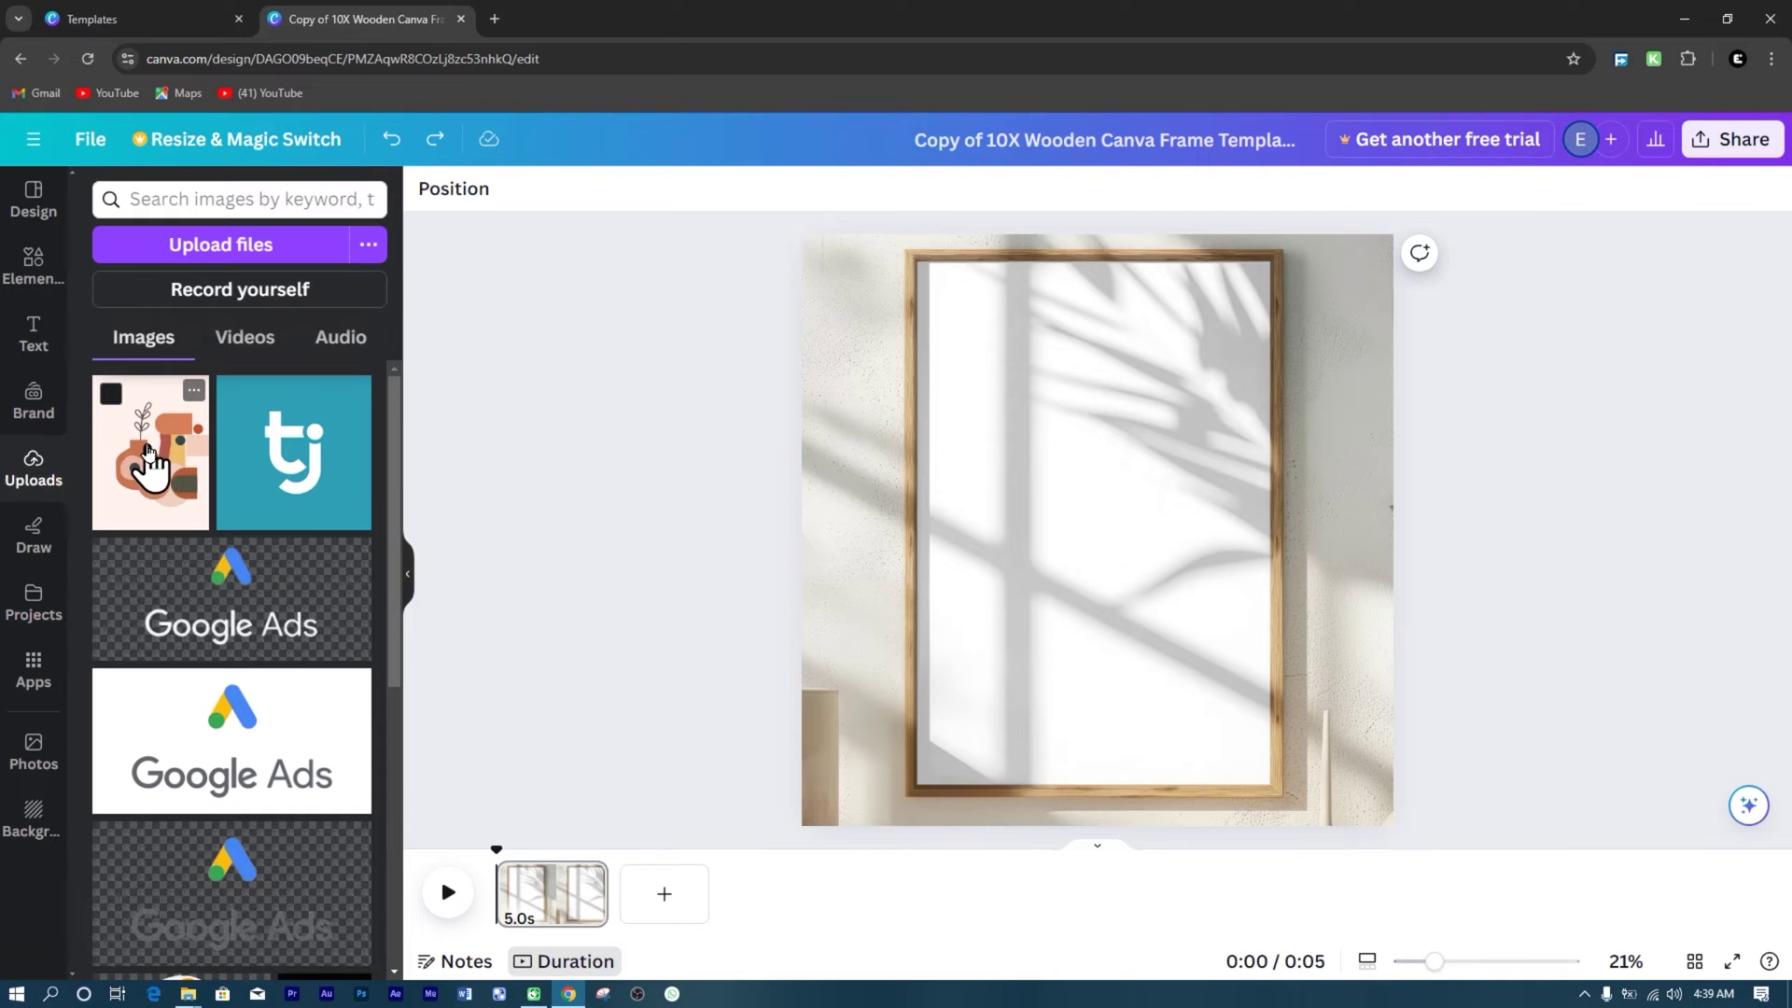
drag(147, 458, 987, 400)
drag(932, 254, 904, 264)
drag(1087, 787, 1083, 763)
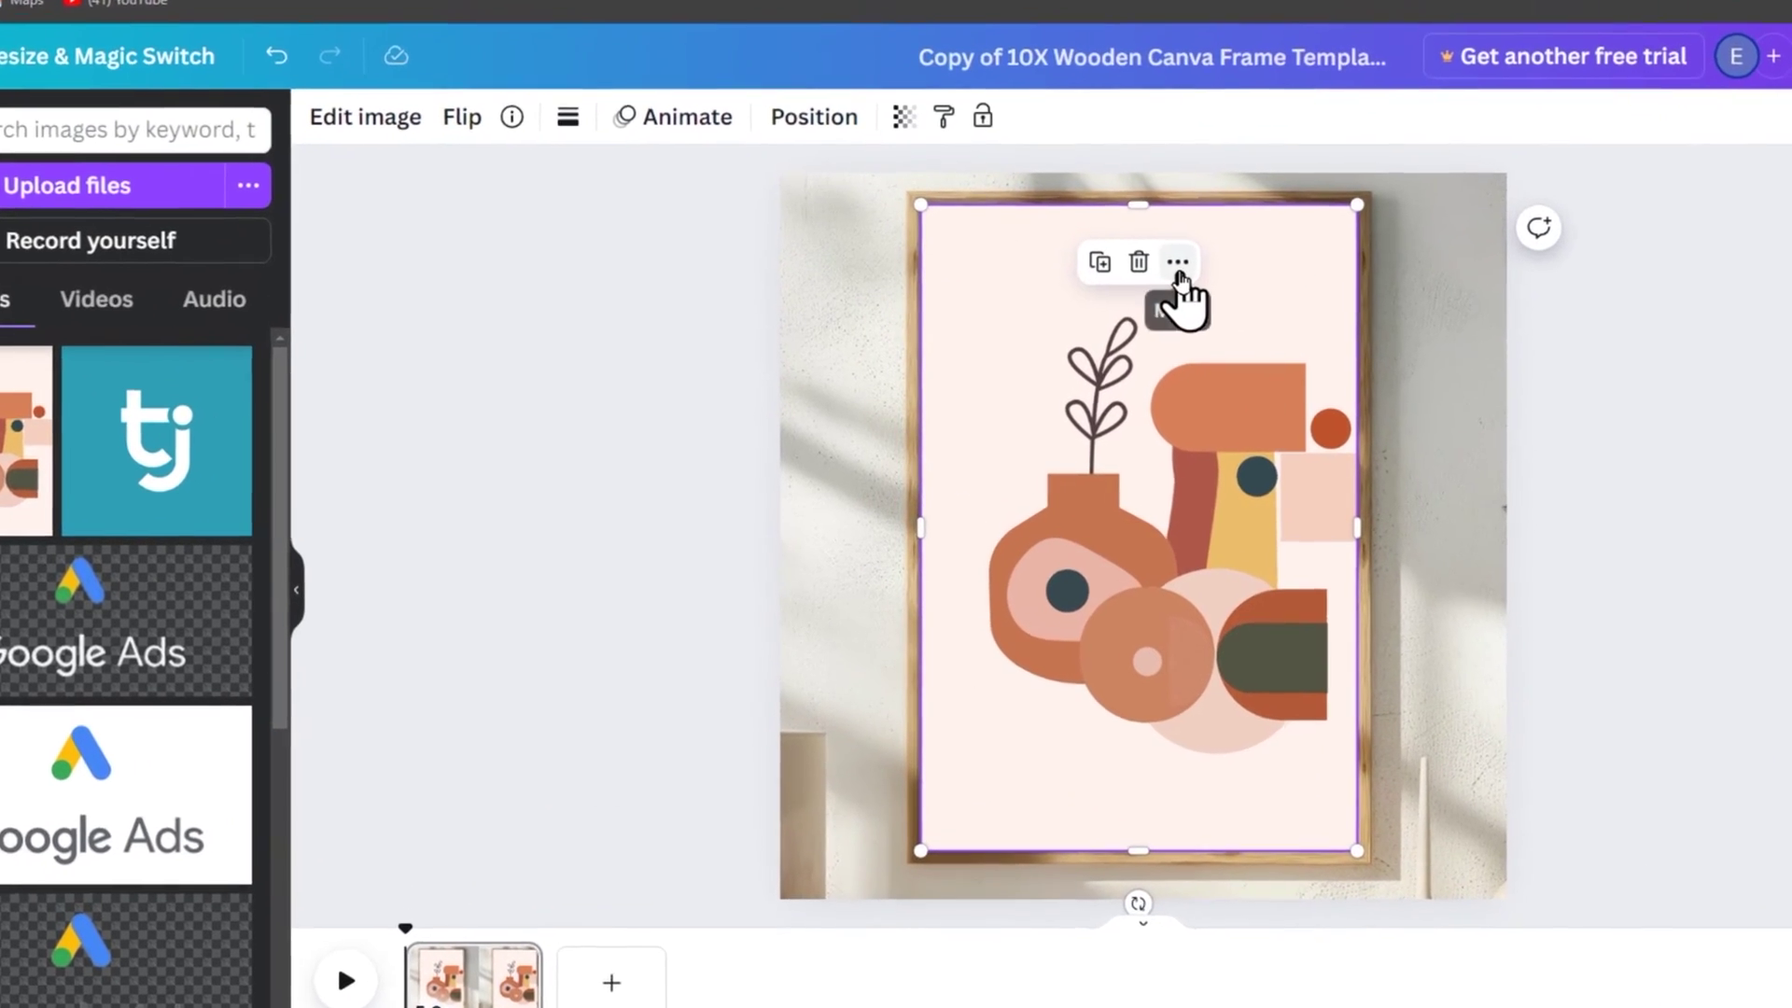
- Send the vase artwork backward, behind the frame's window-light shadows
click(1125, 307)
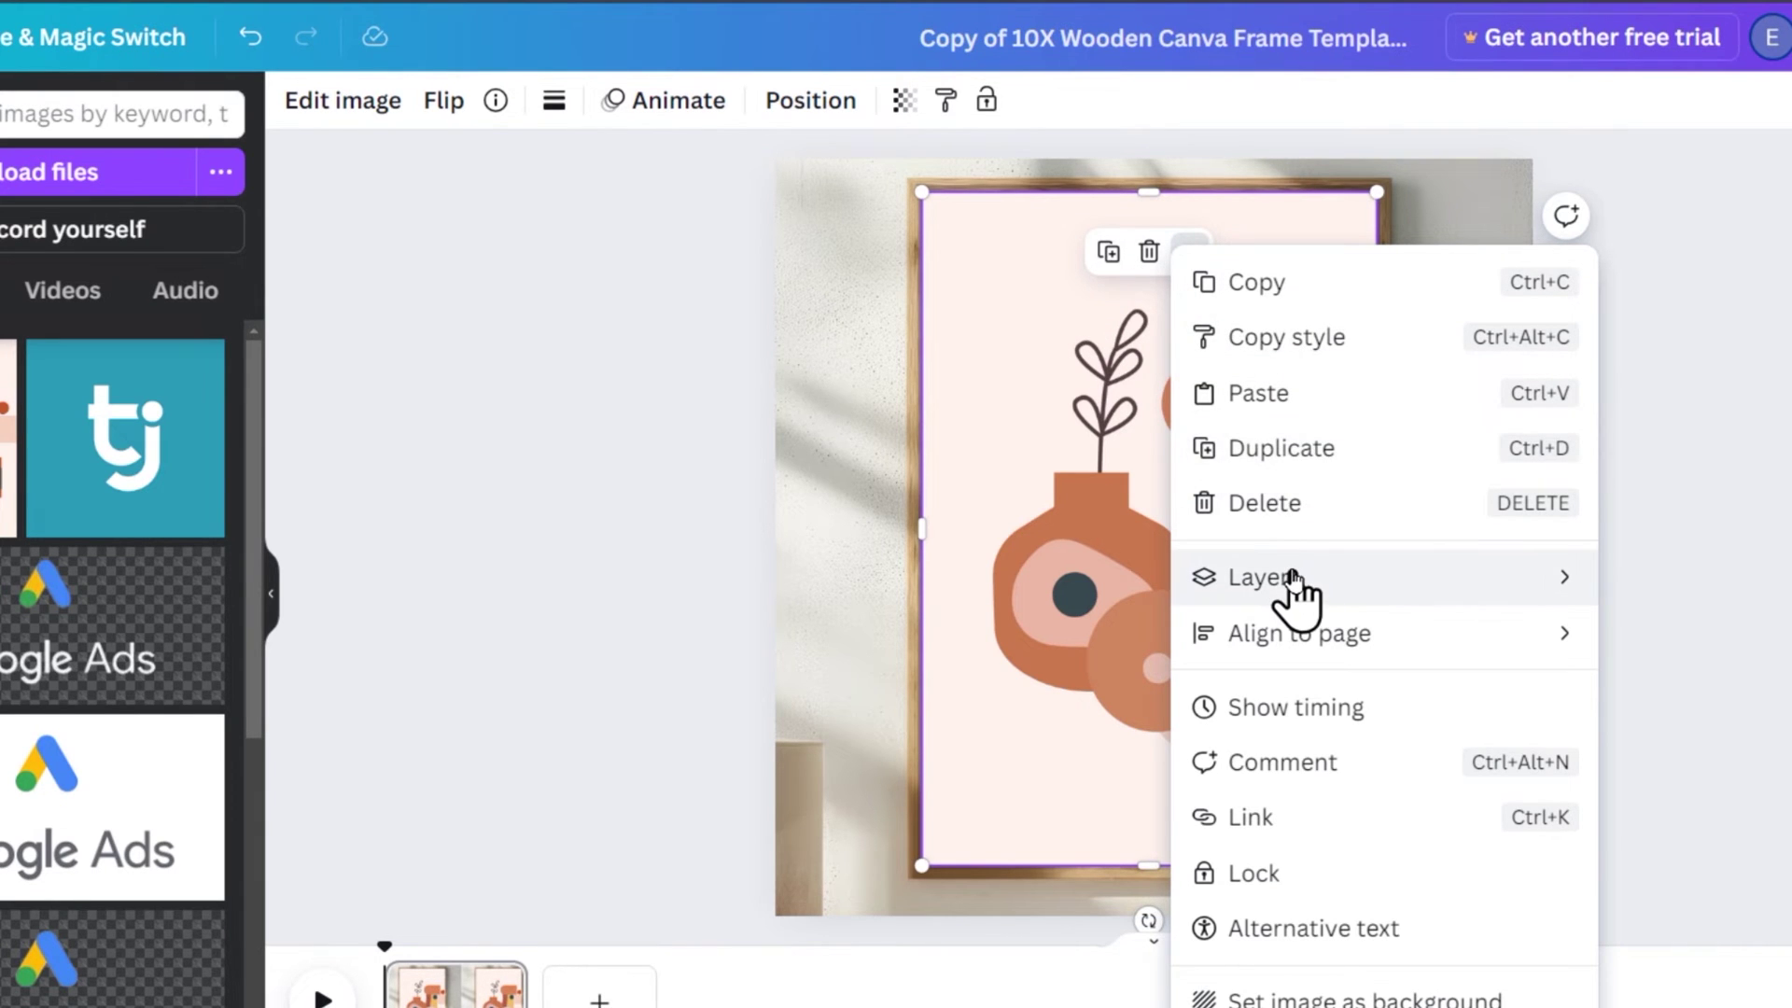
mouse_move(1293, 579)
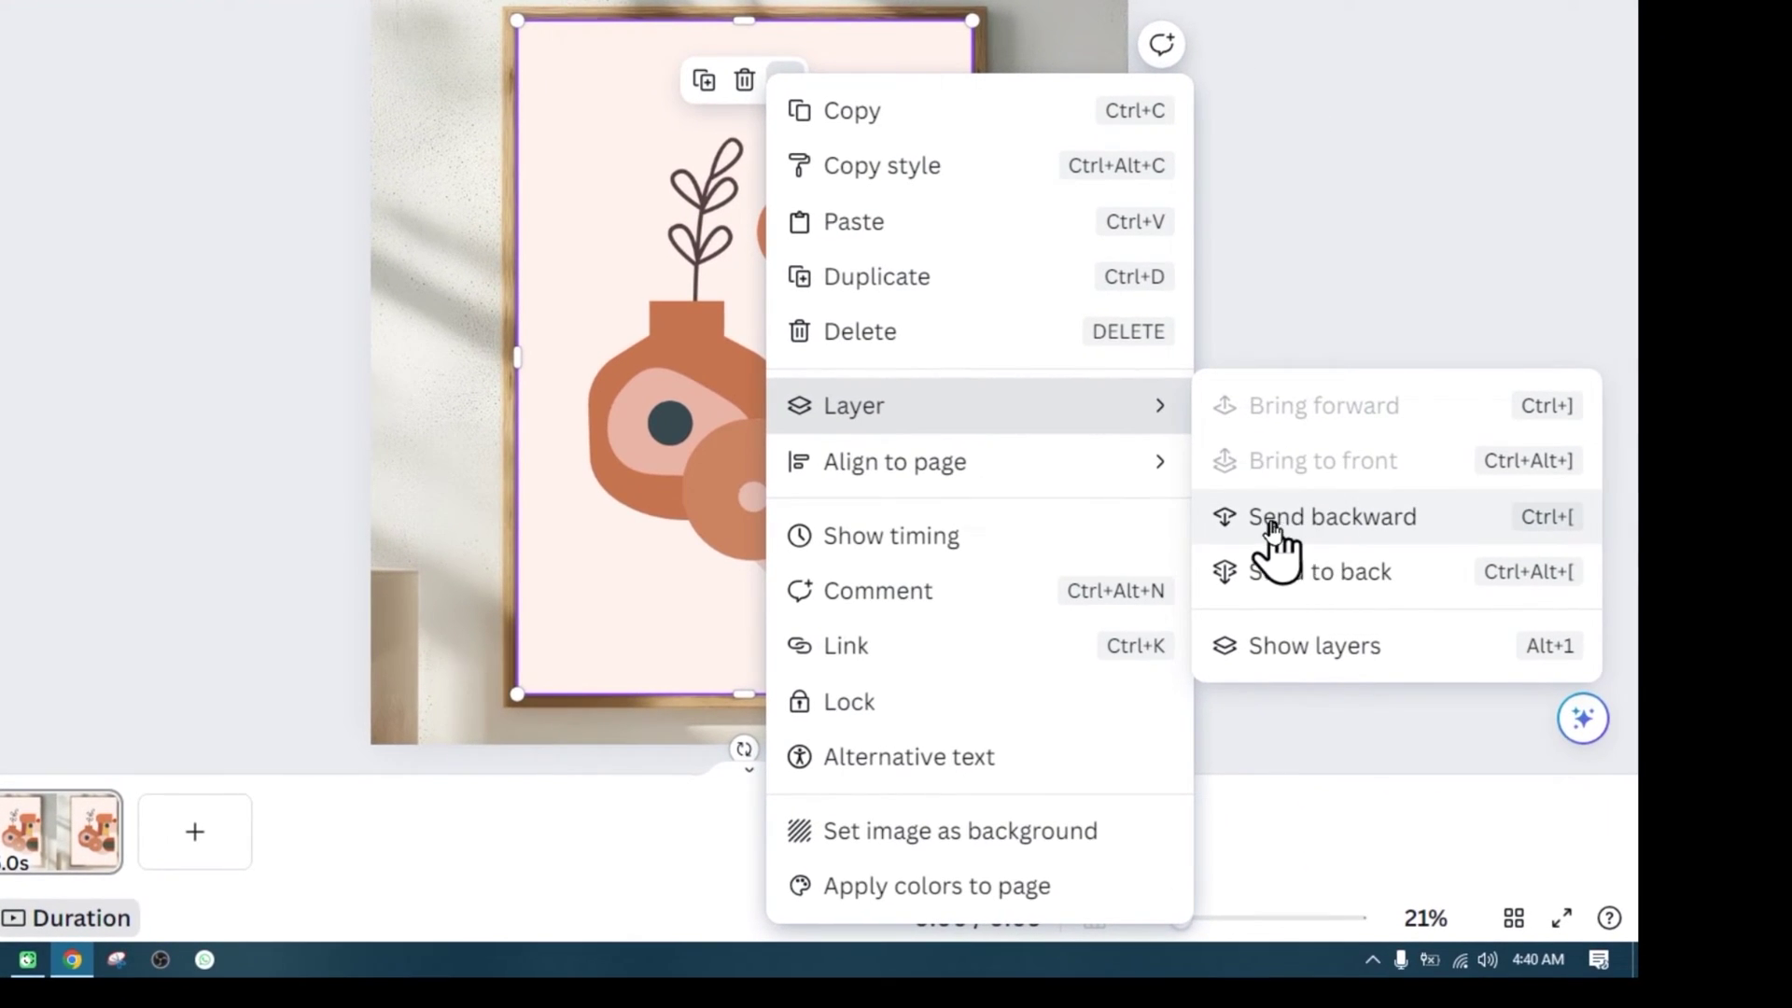
click(1271, 518)
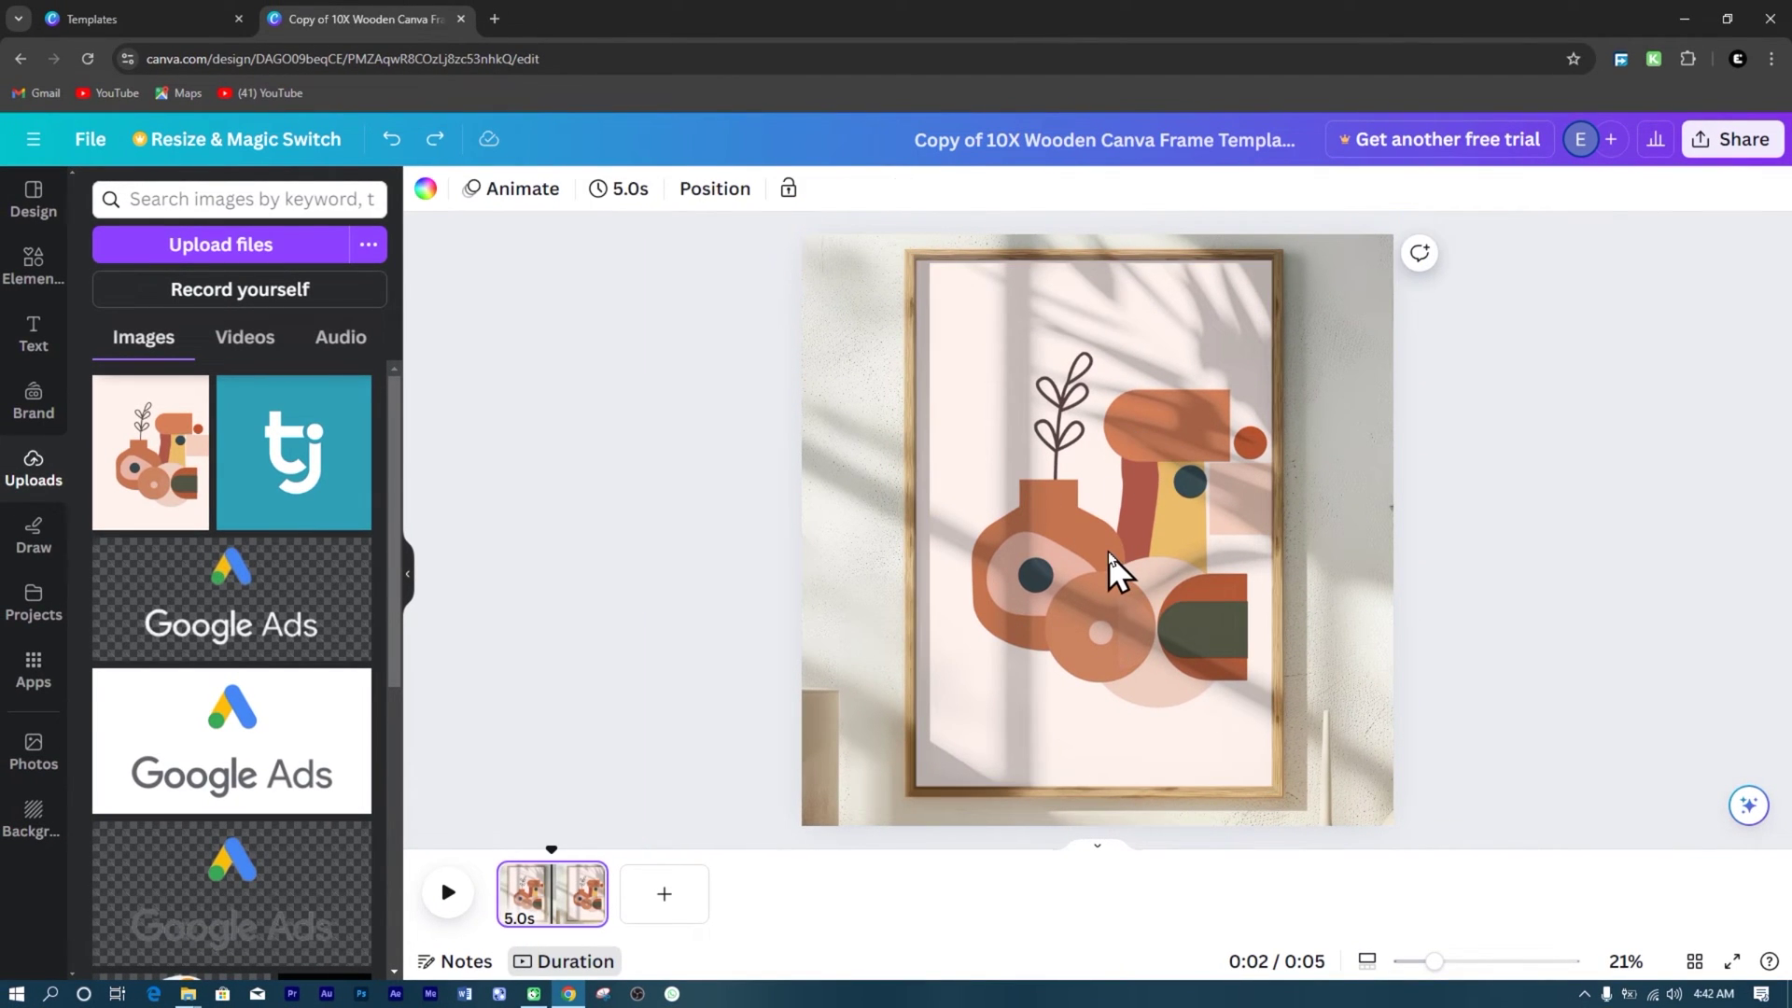
- Group the vase artwork with the mockup layer
click(1110, 557)
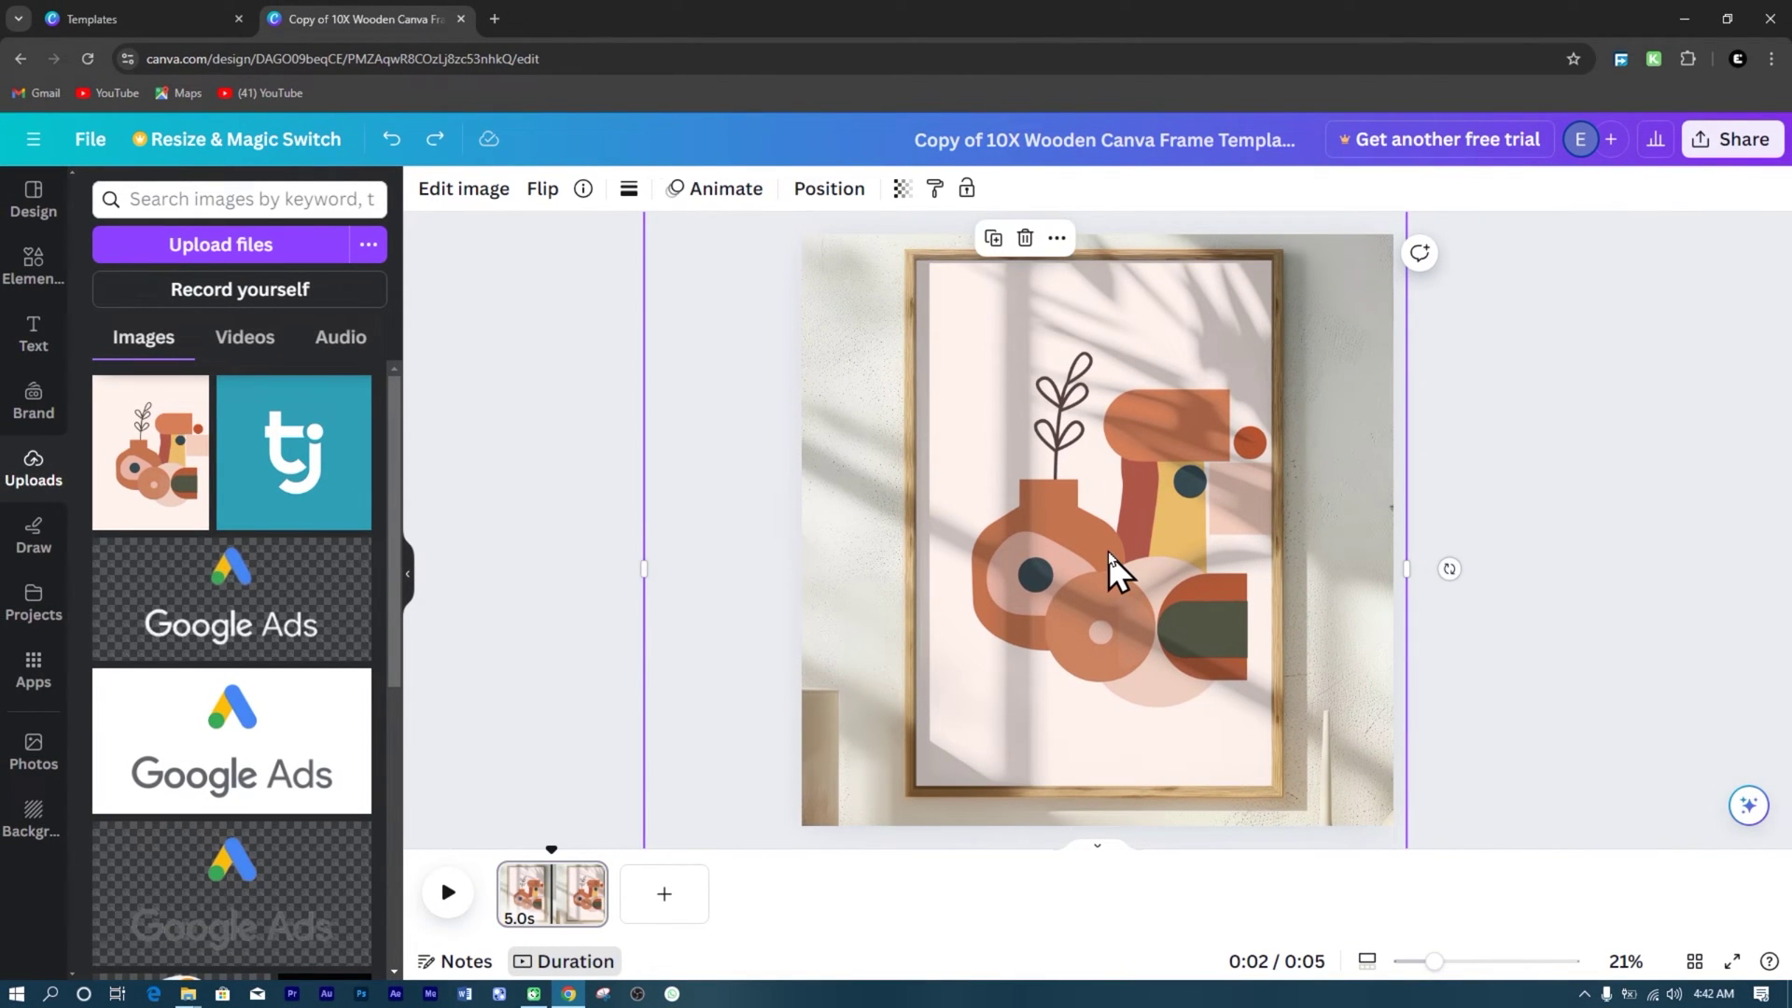
click(1004, 602)
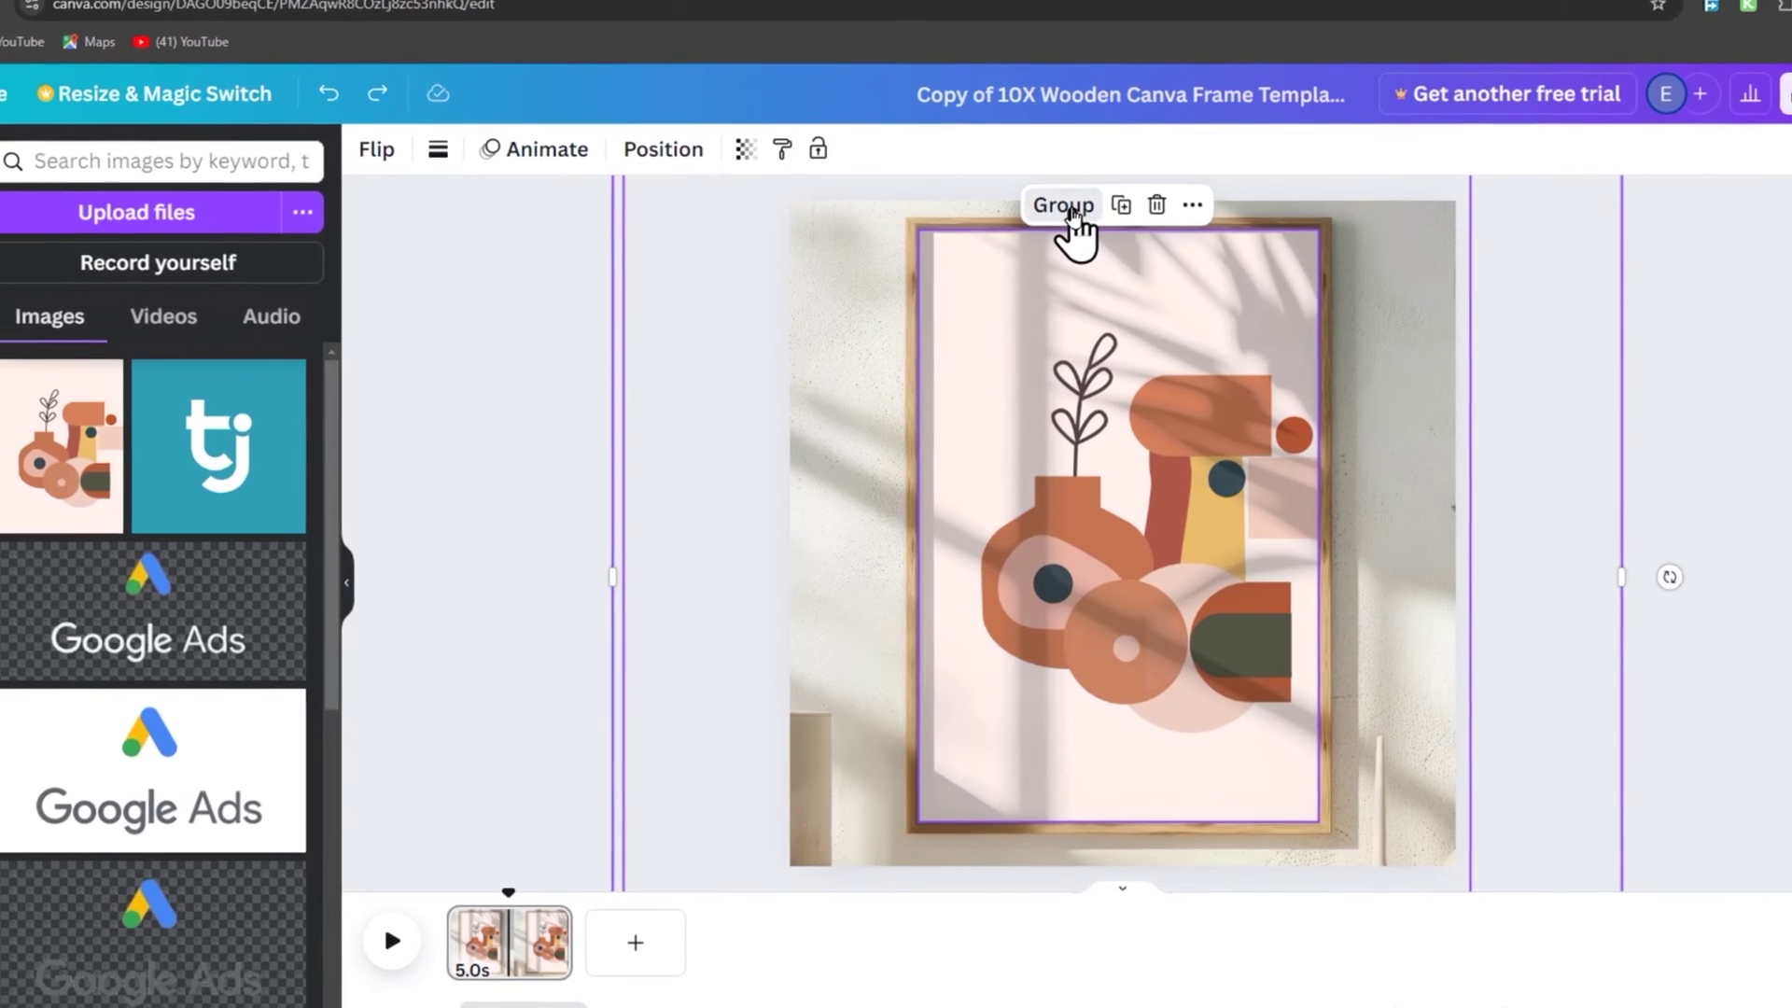
click(1083, 180)
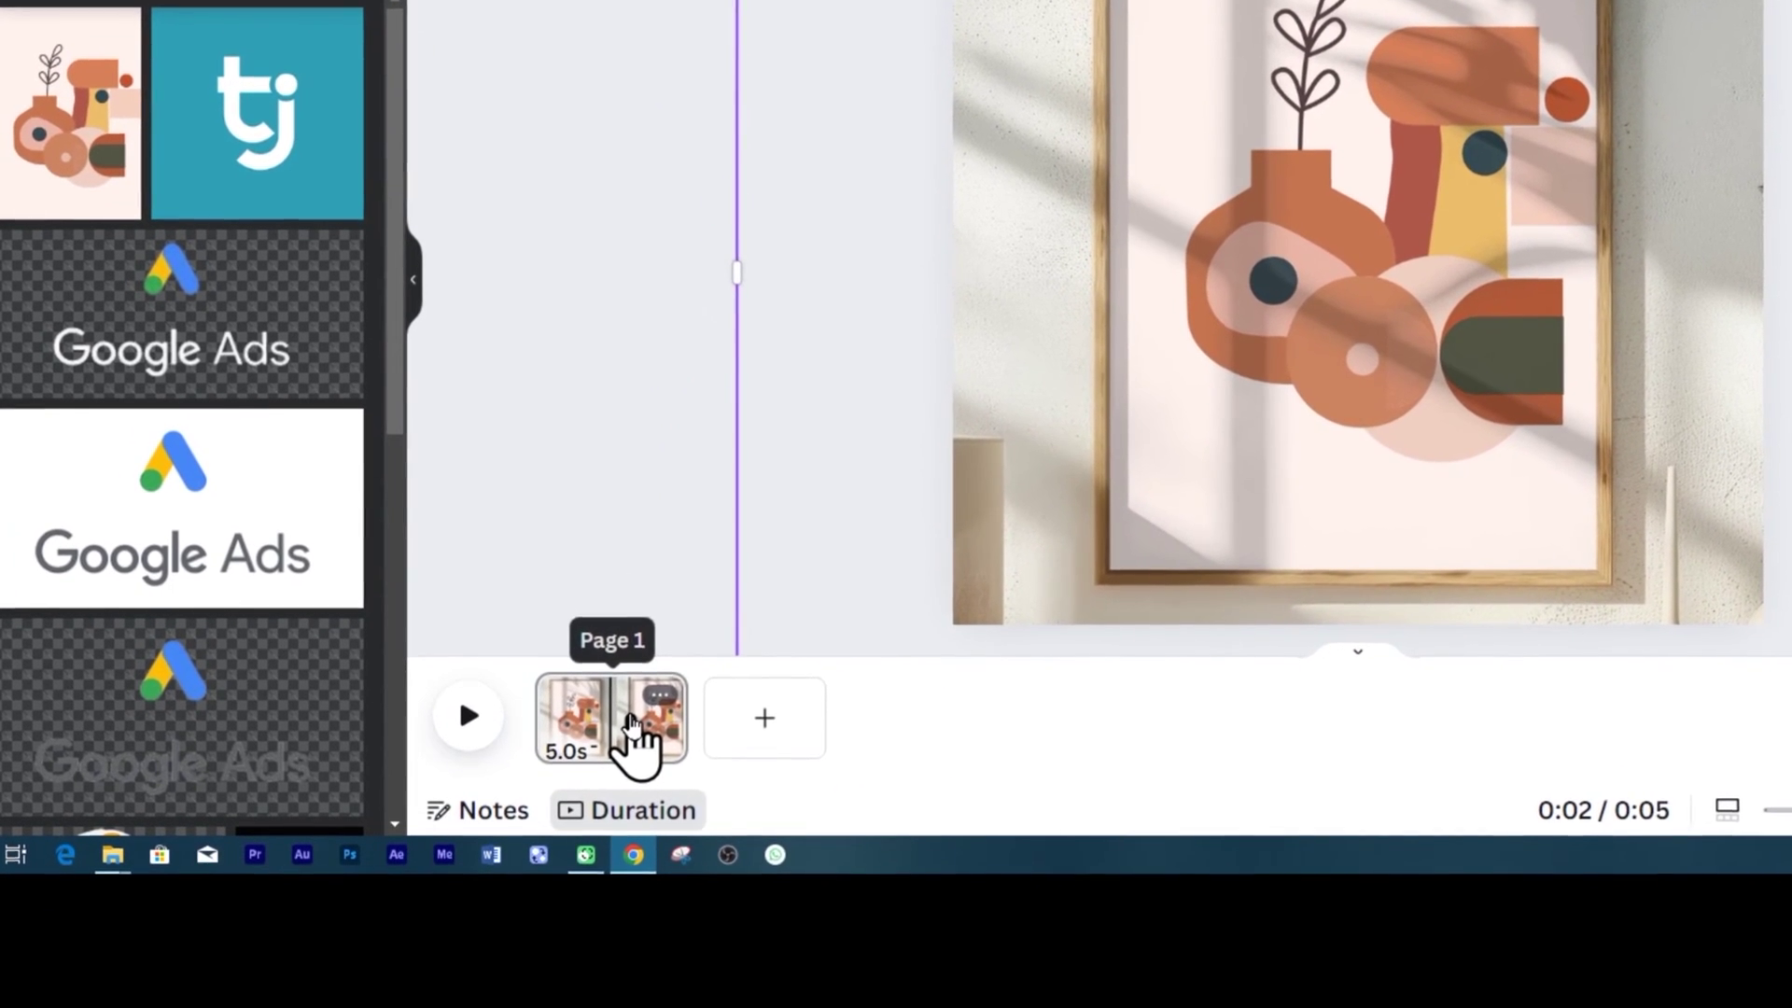
- Duplicate page 1 and return the playhead to the start of the 0:10 timeline
right_click(635, 737)
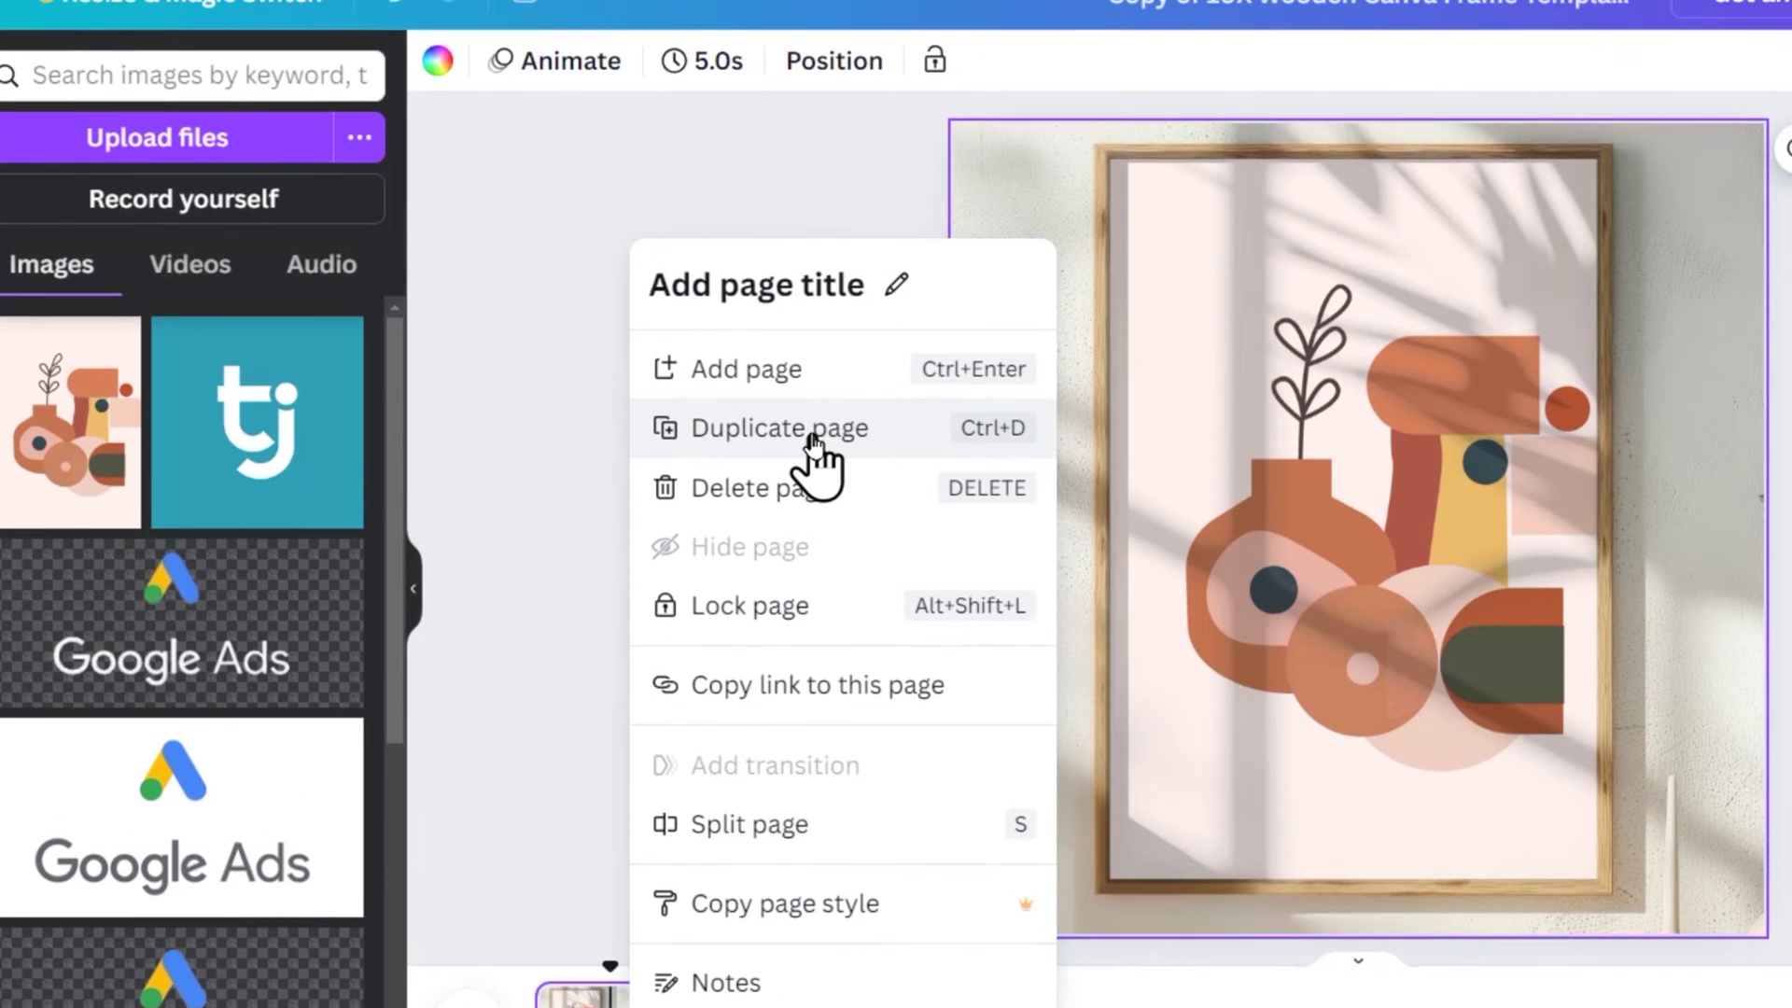
click(812, 430)
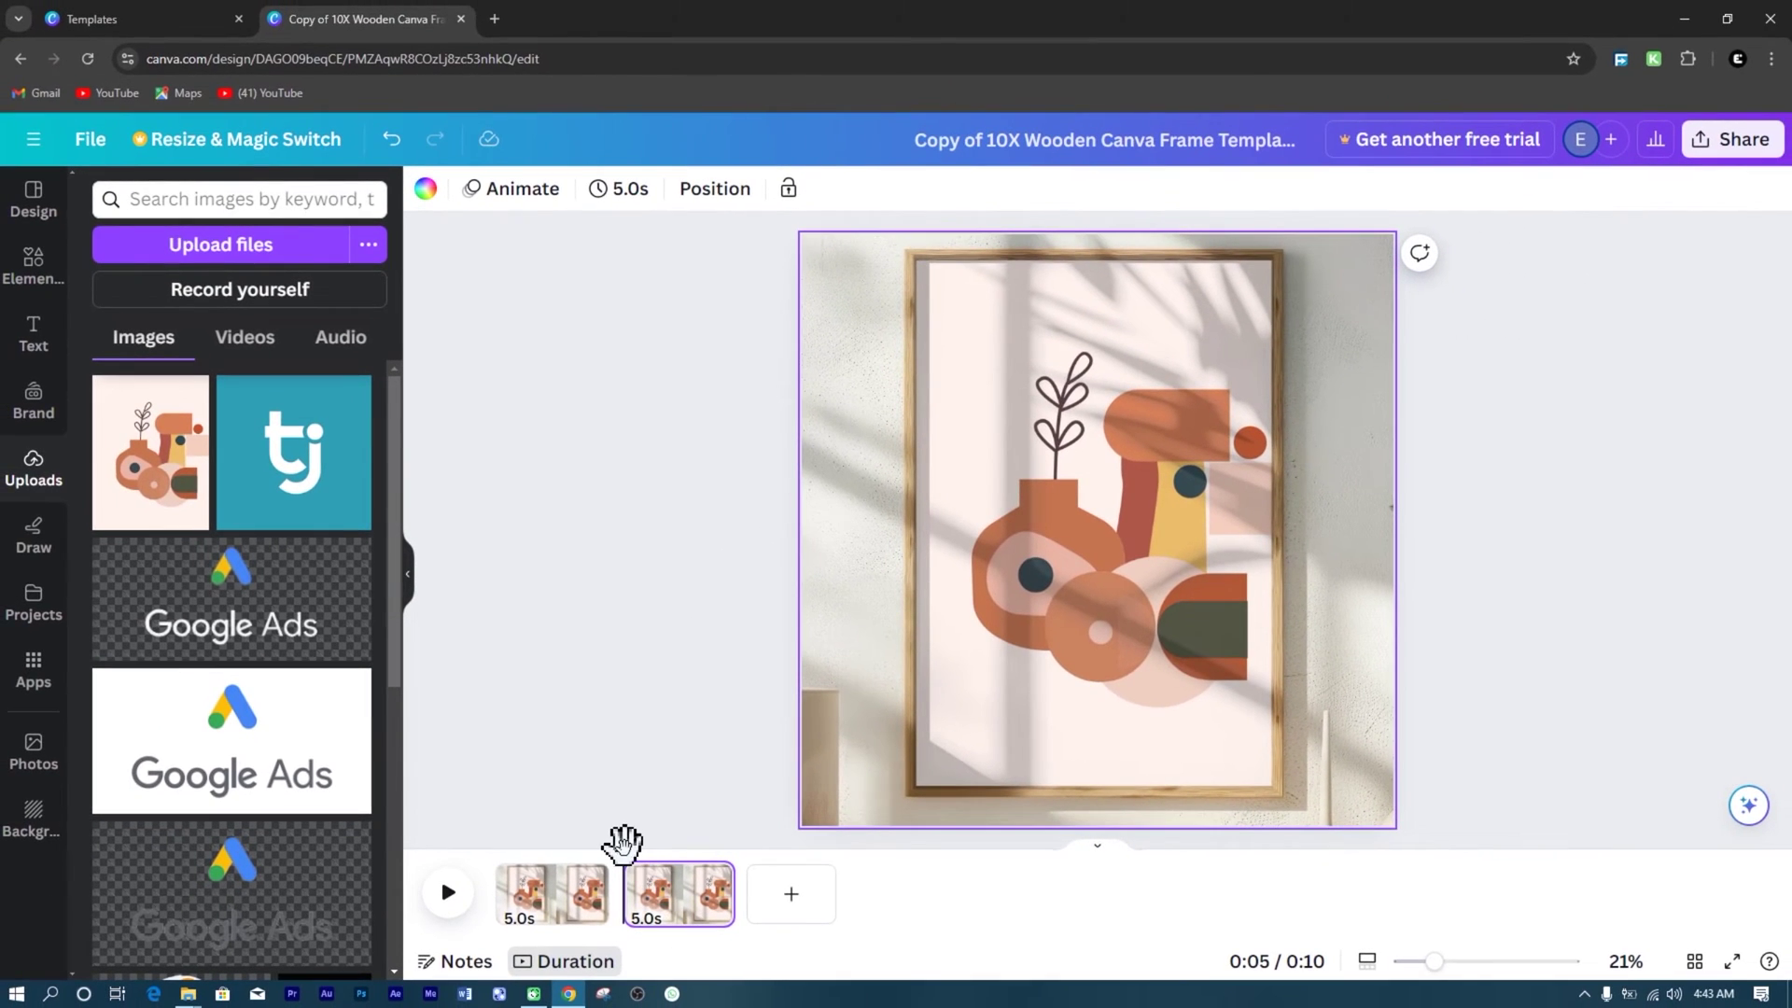
drag(623, 843, 519, 845)
- Add a Dissolve transition between the two pages, lengthened to 1 second
mouse_move(624, 915)
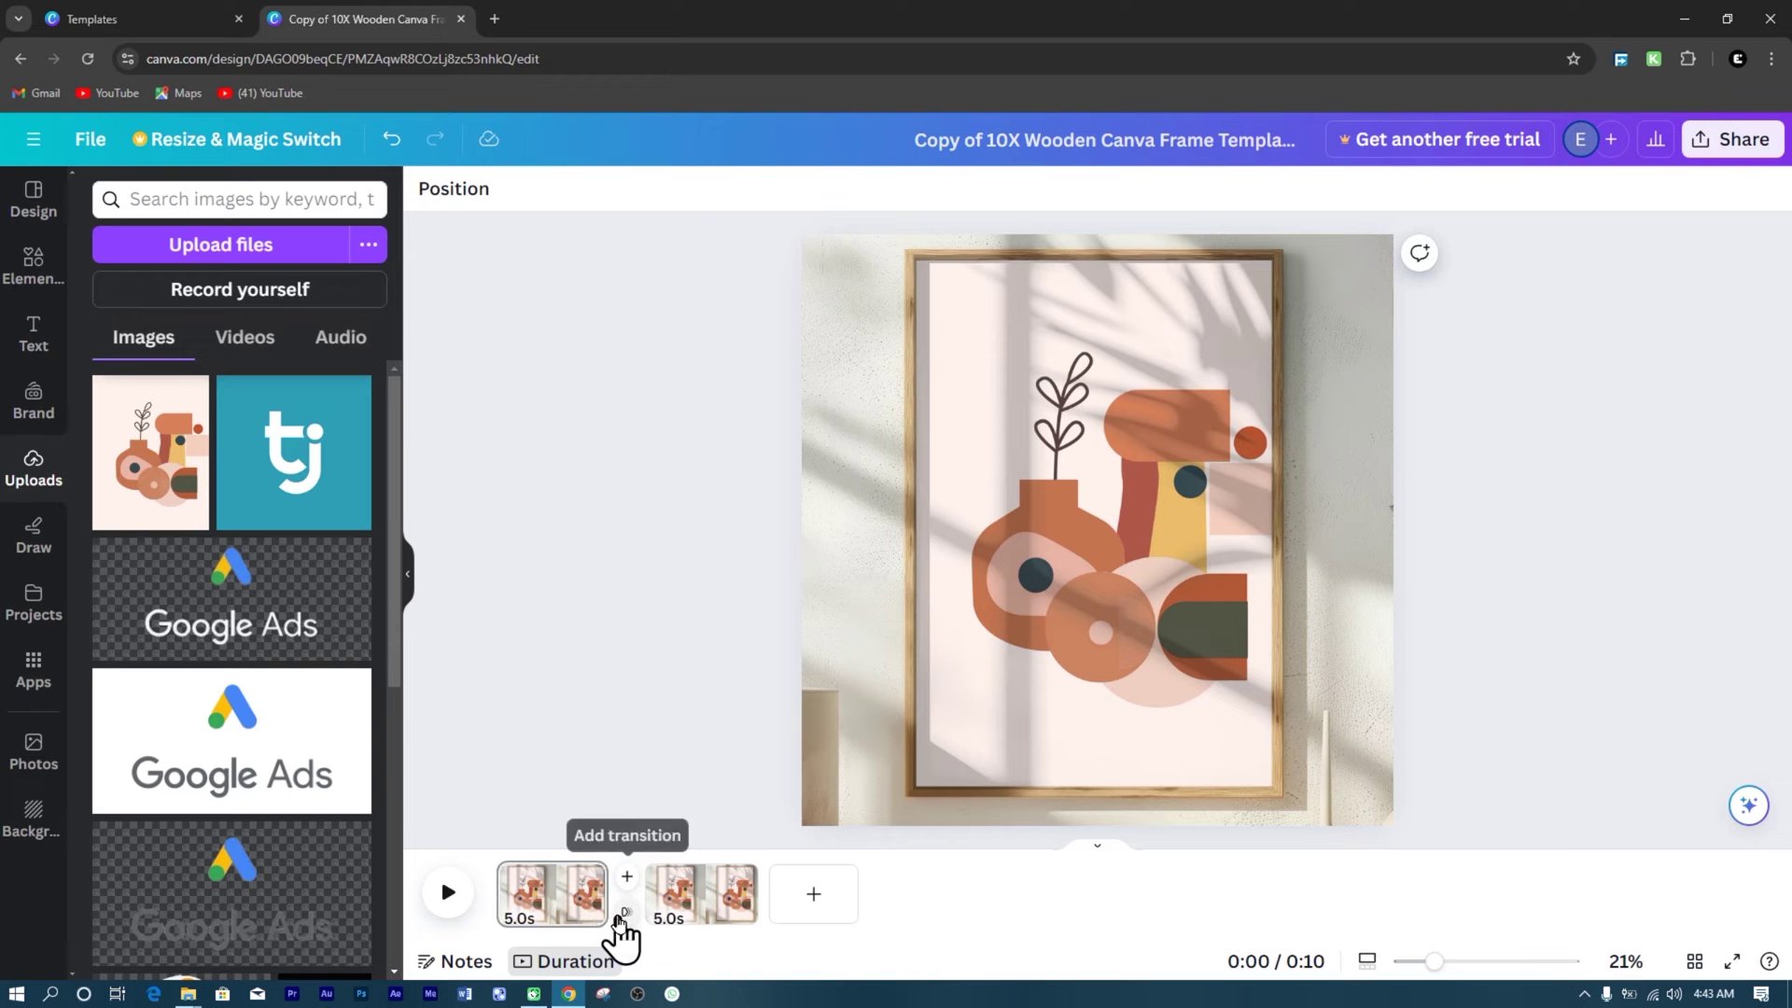
click(627, 915)
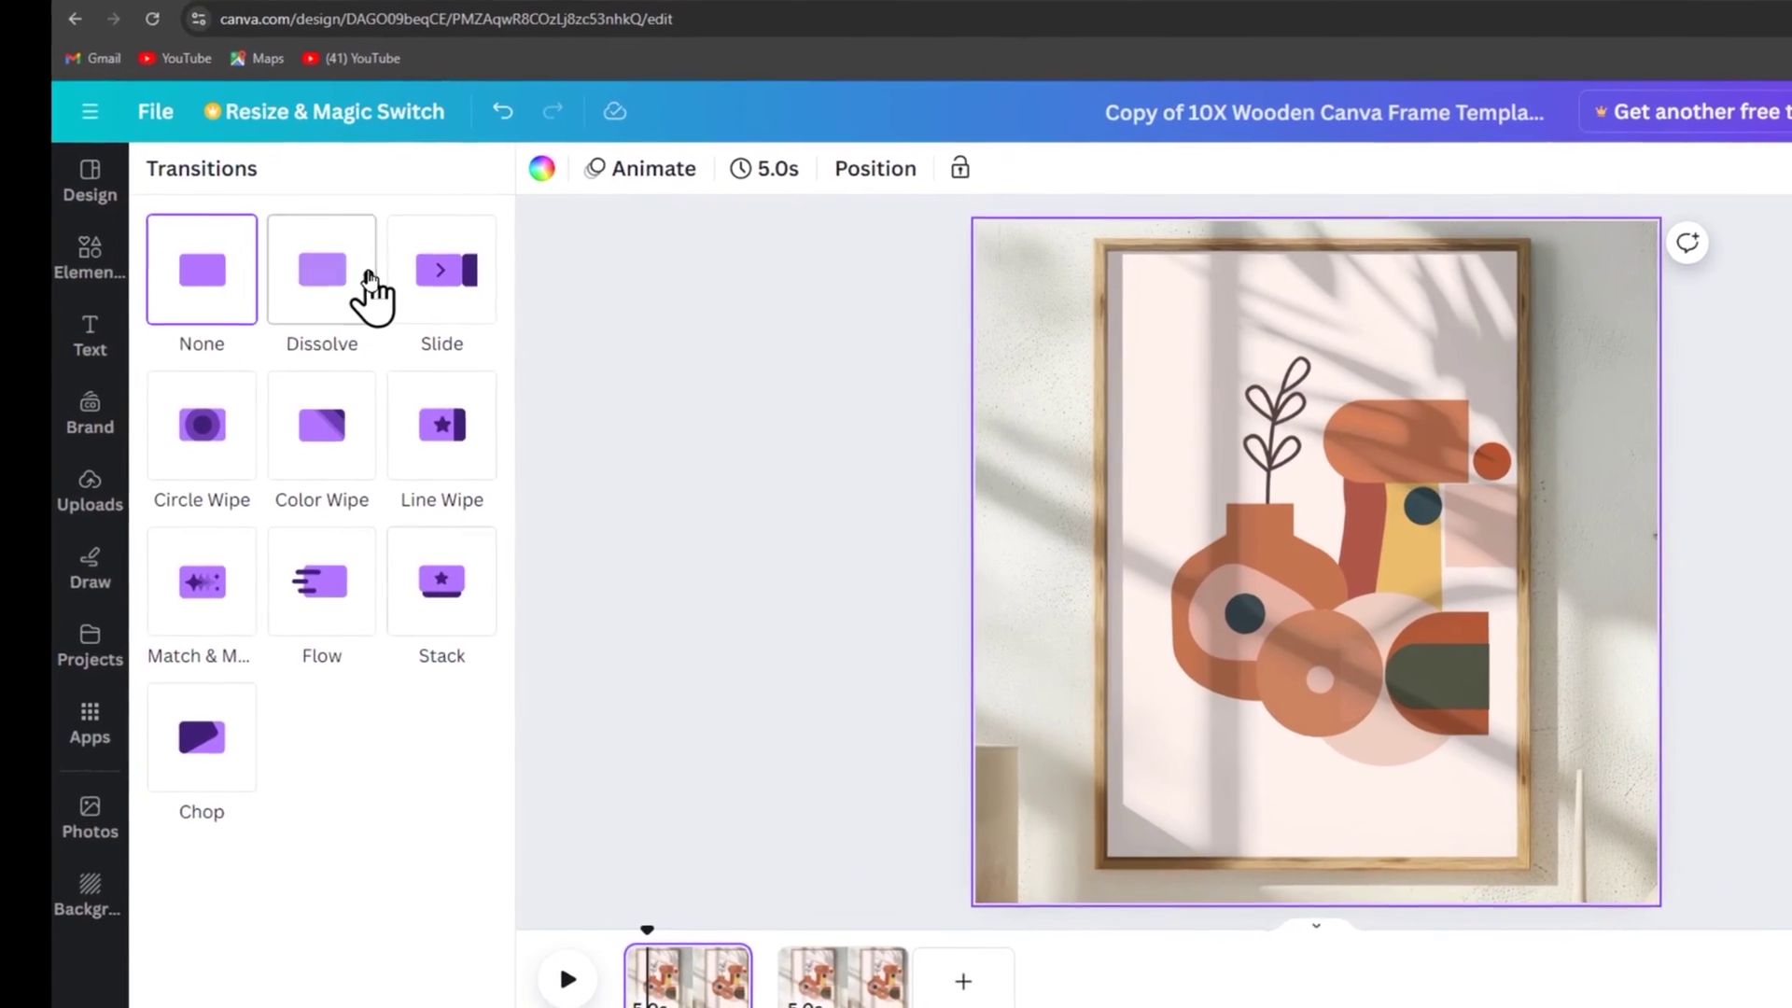
click(370, 277)
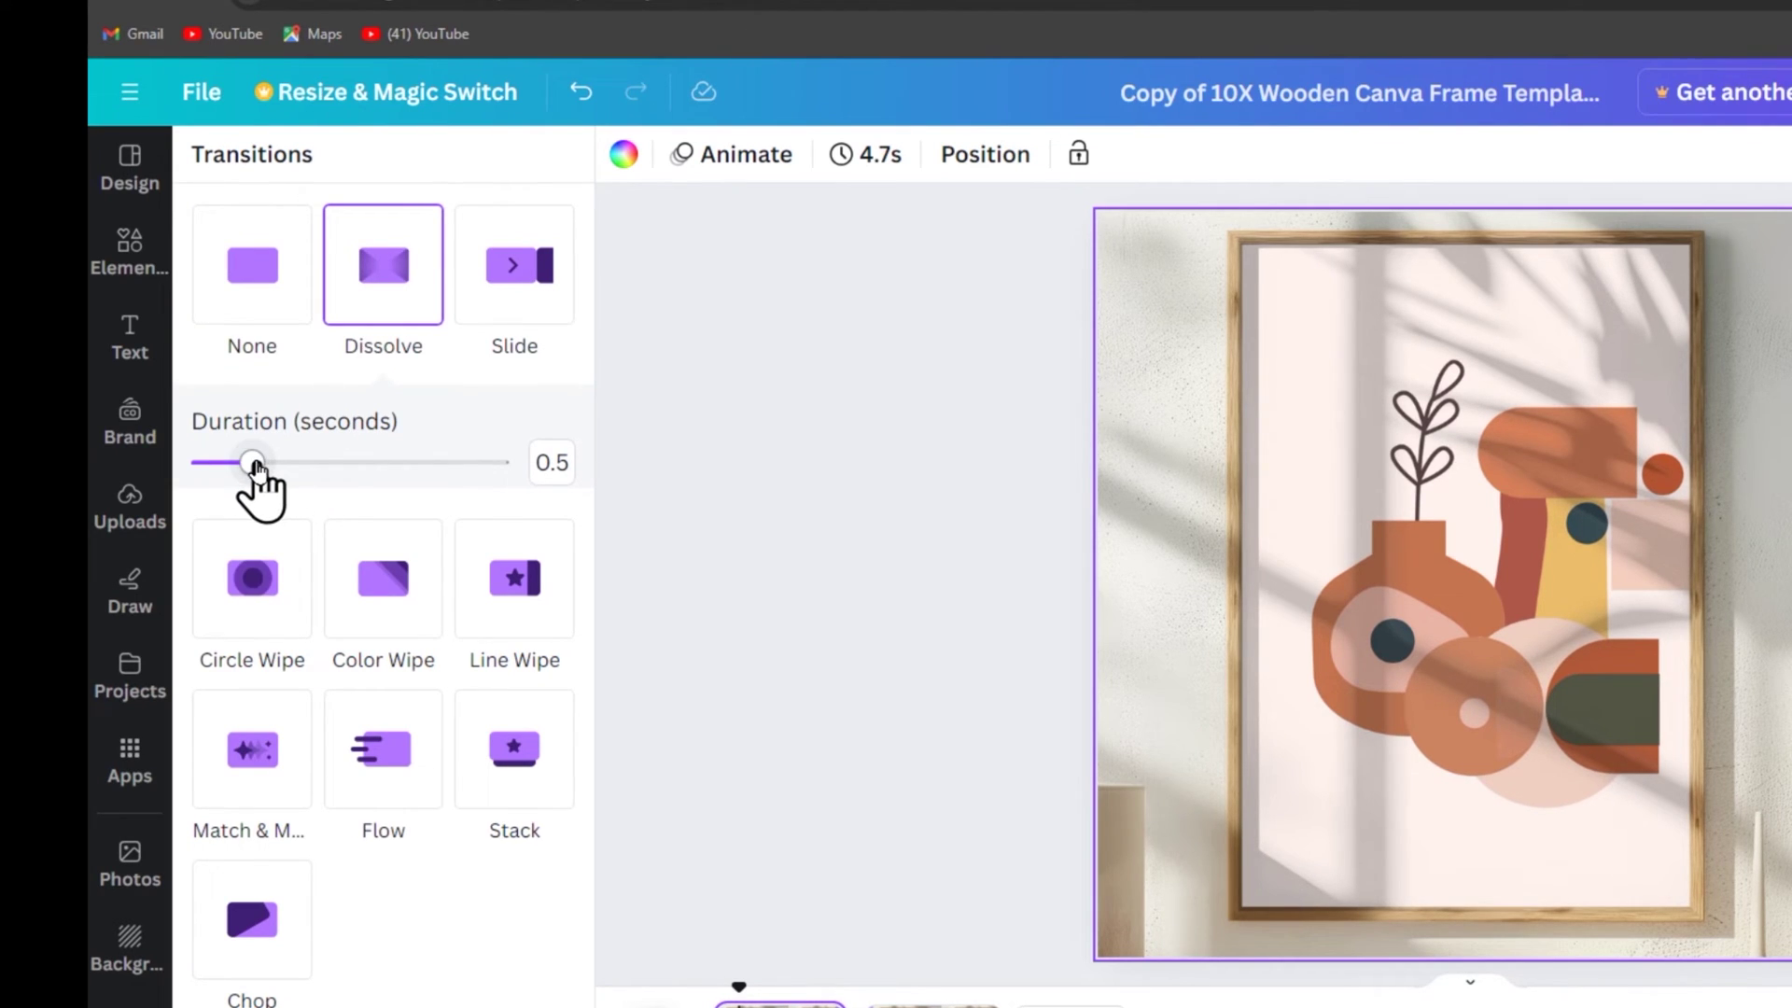
drag(265, 467, 315, 462)
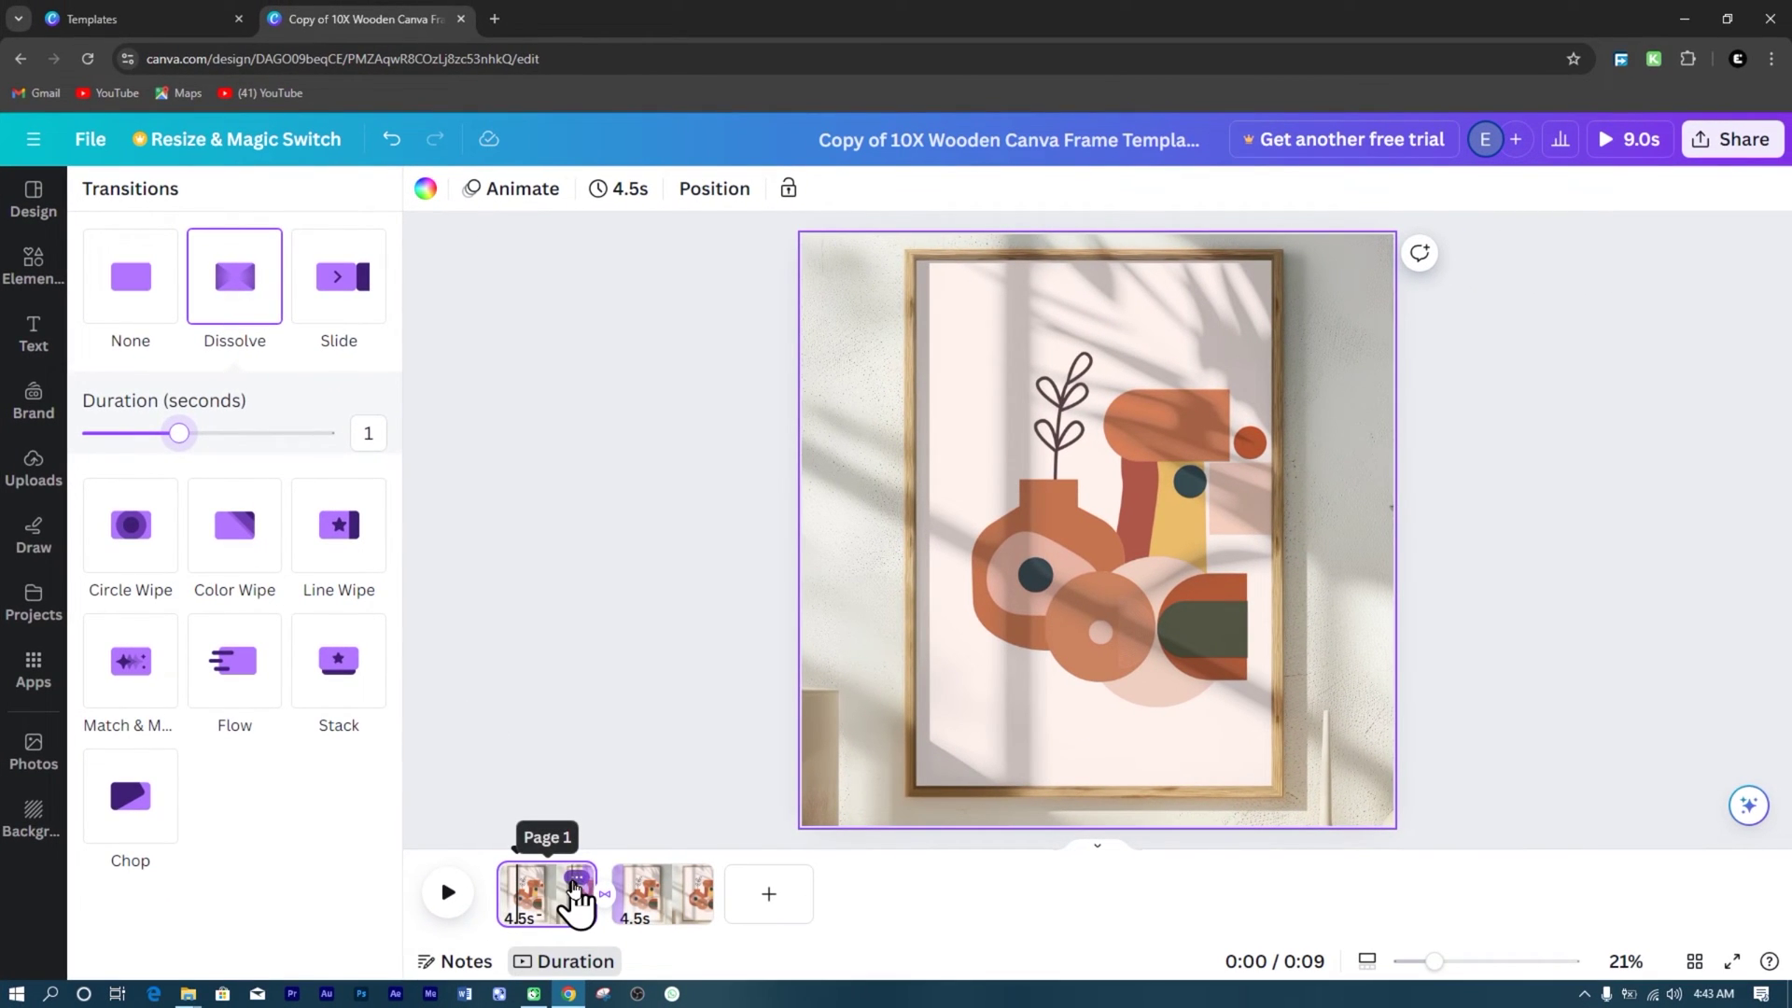
- Give page 1 the Breathe page animation
click(539, 891)
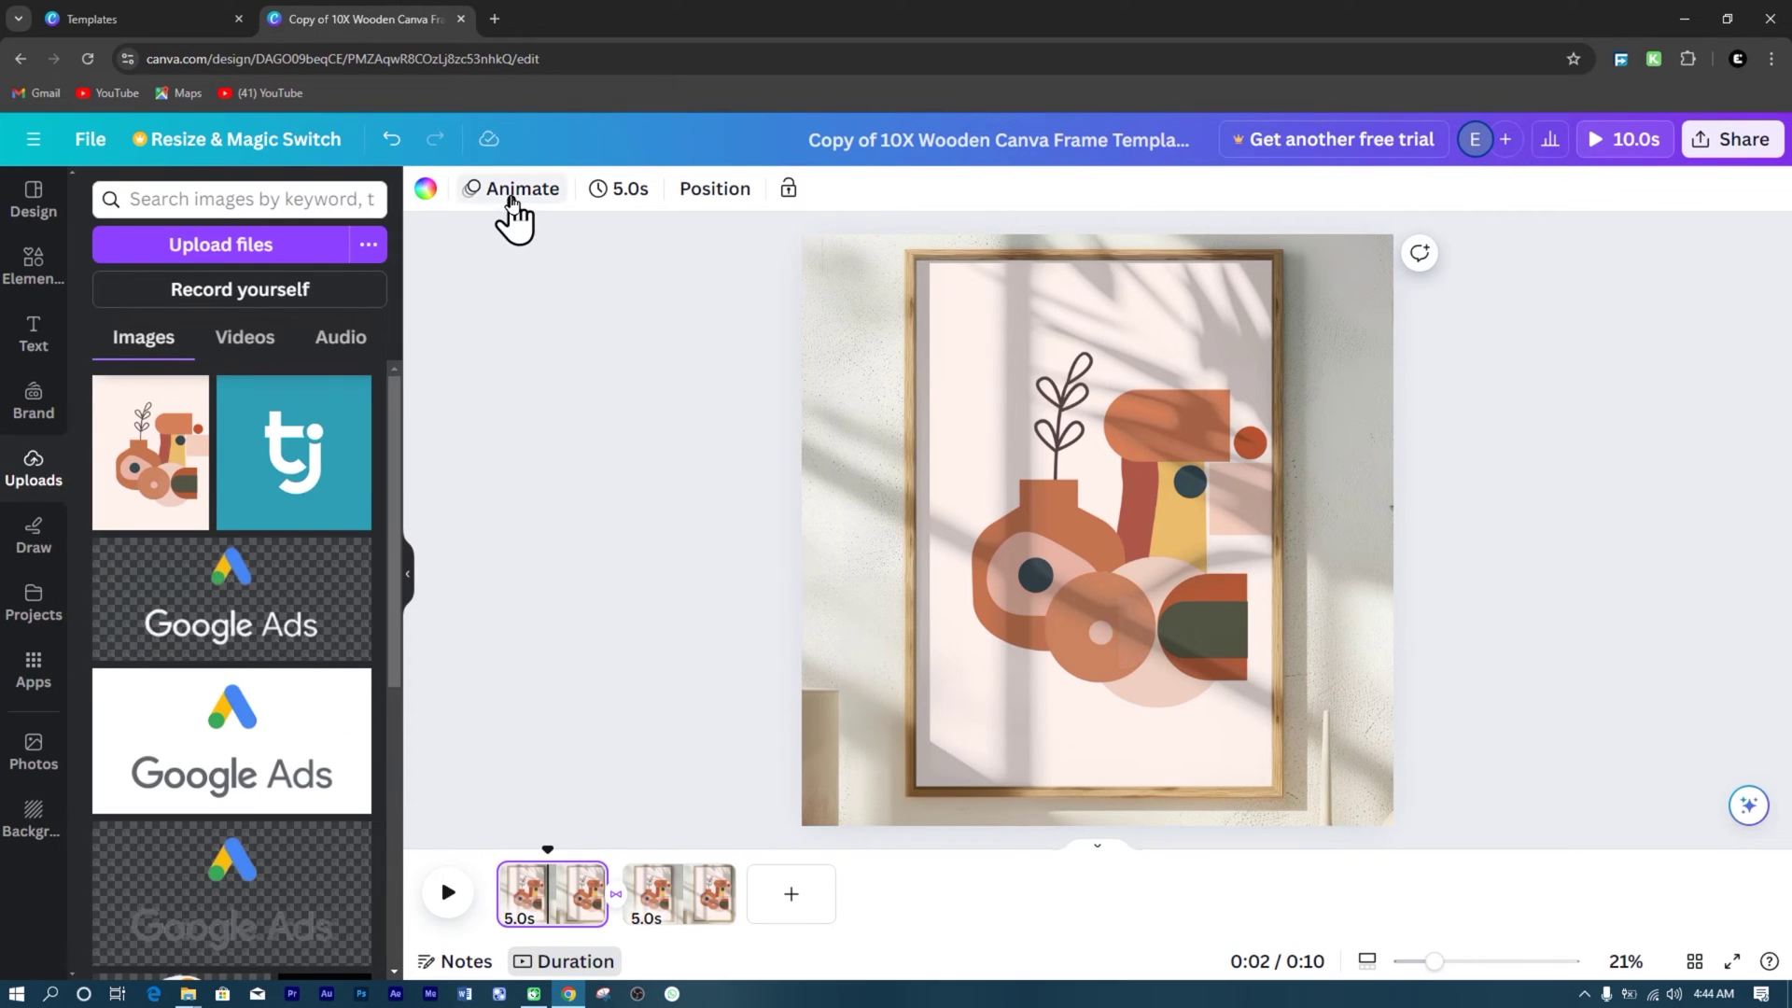
click(512, 199)
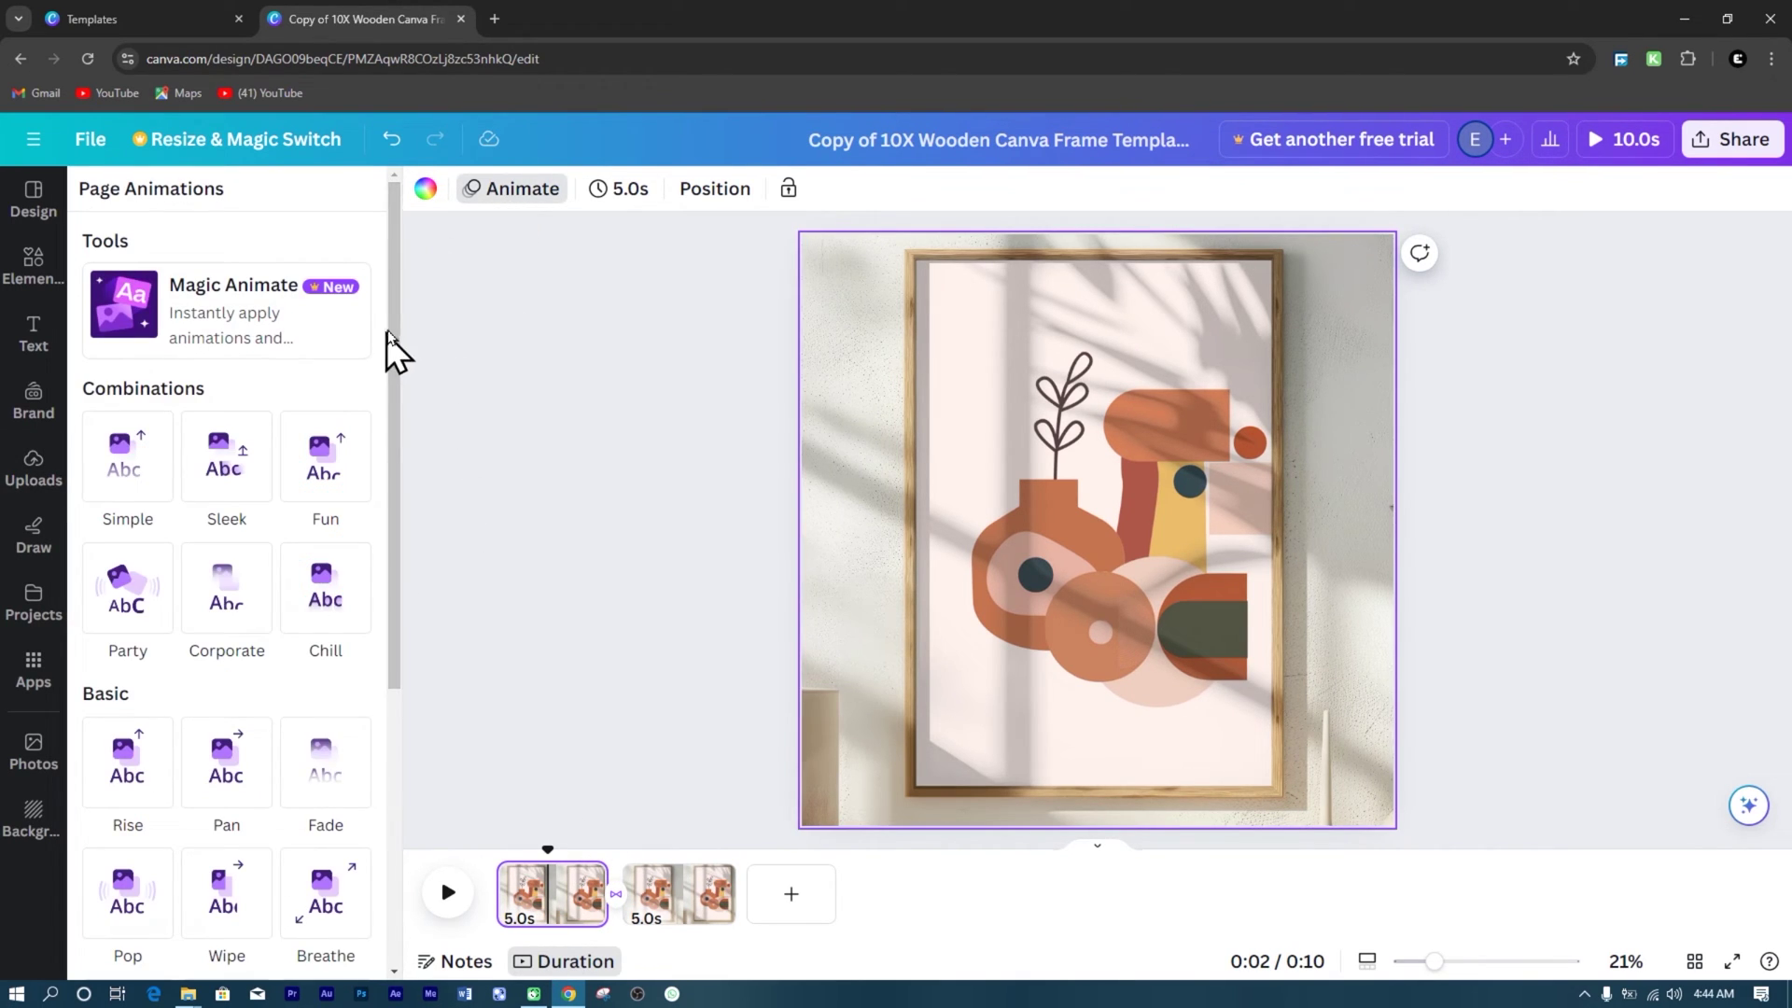
drag(401, 352, 402, 448)
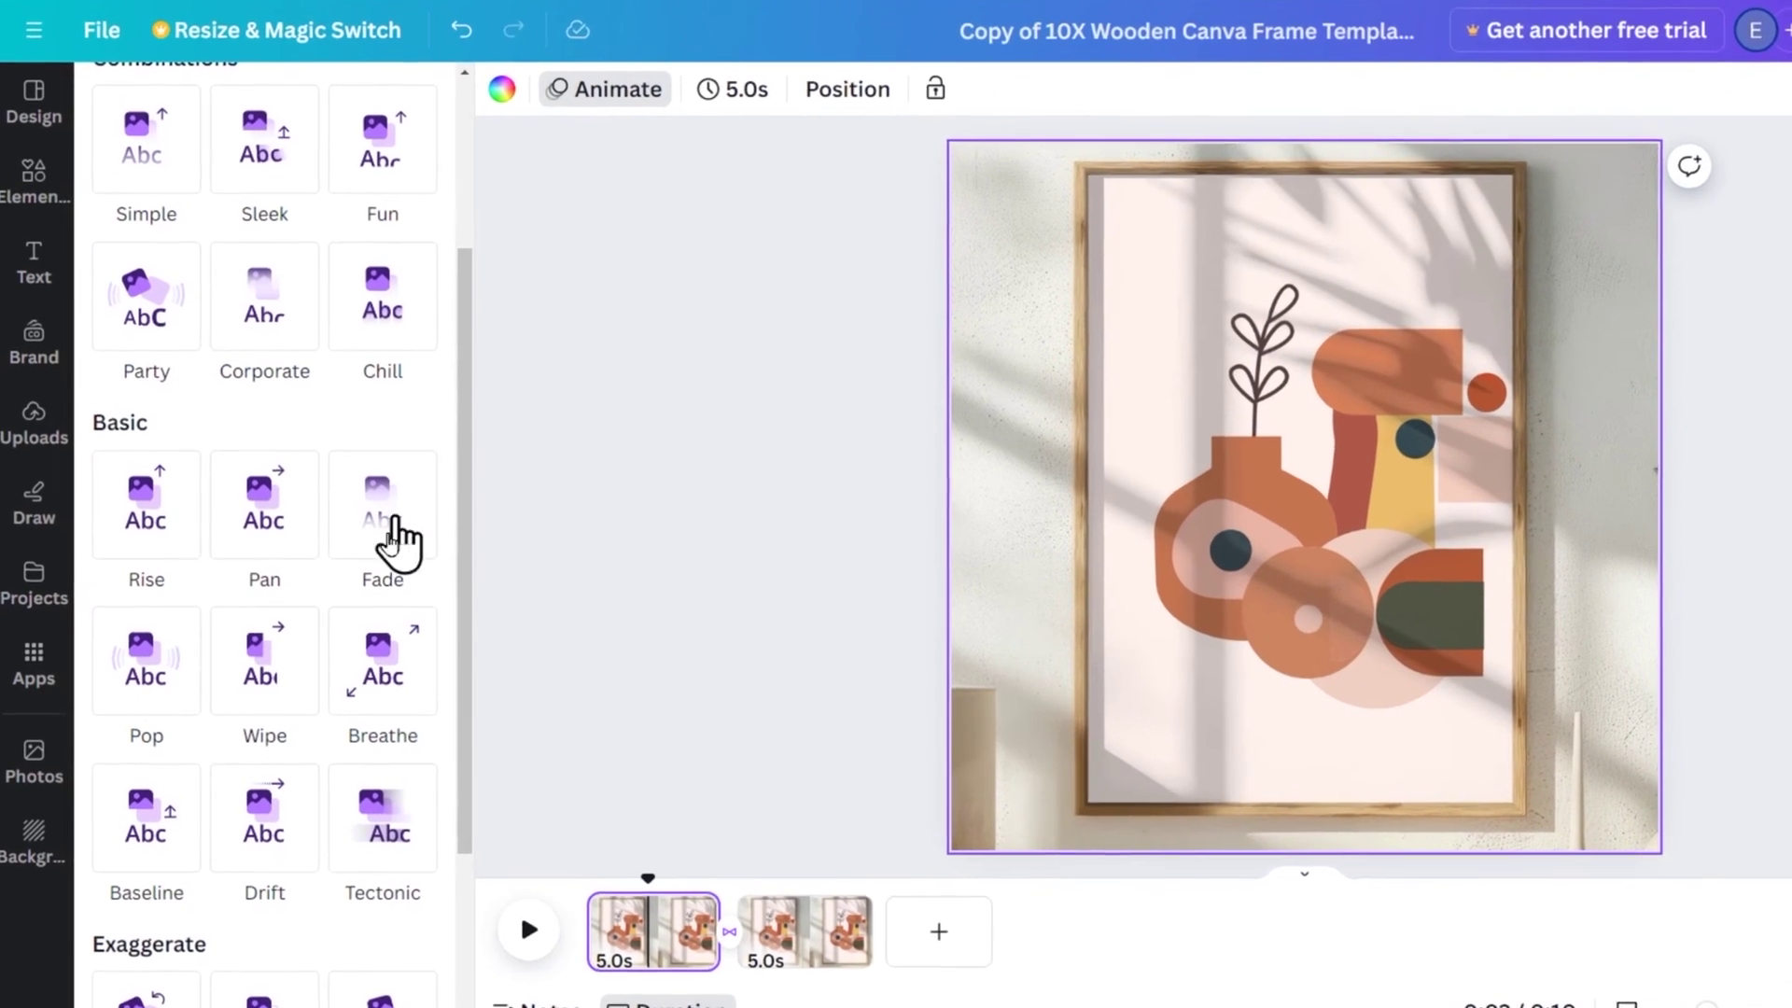
click(376, 679)
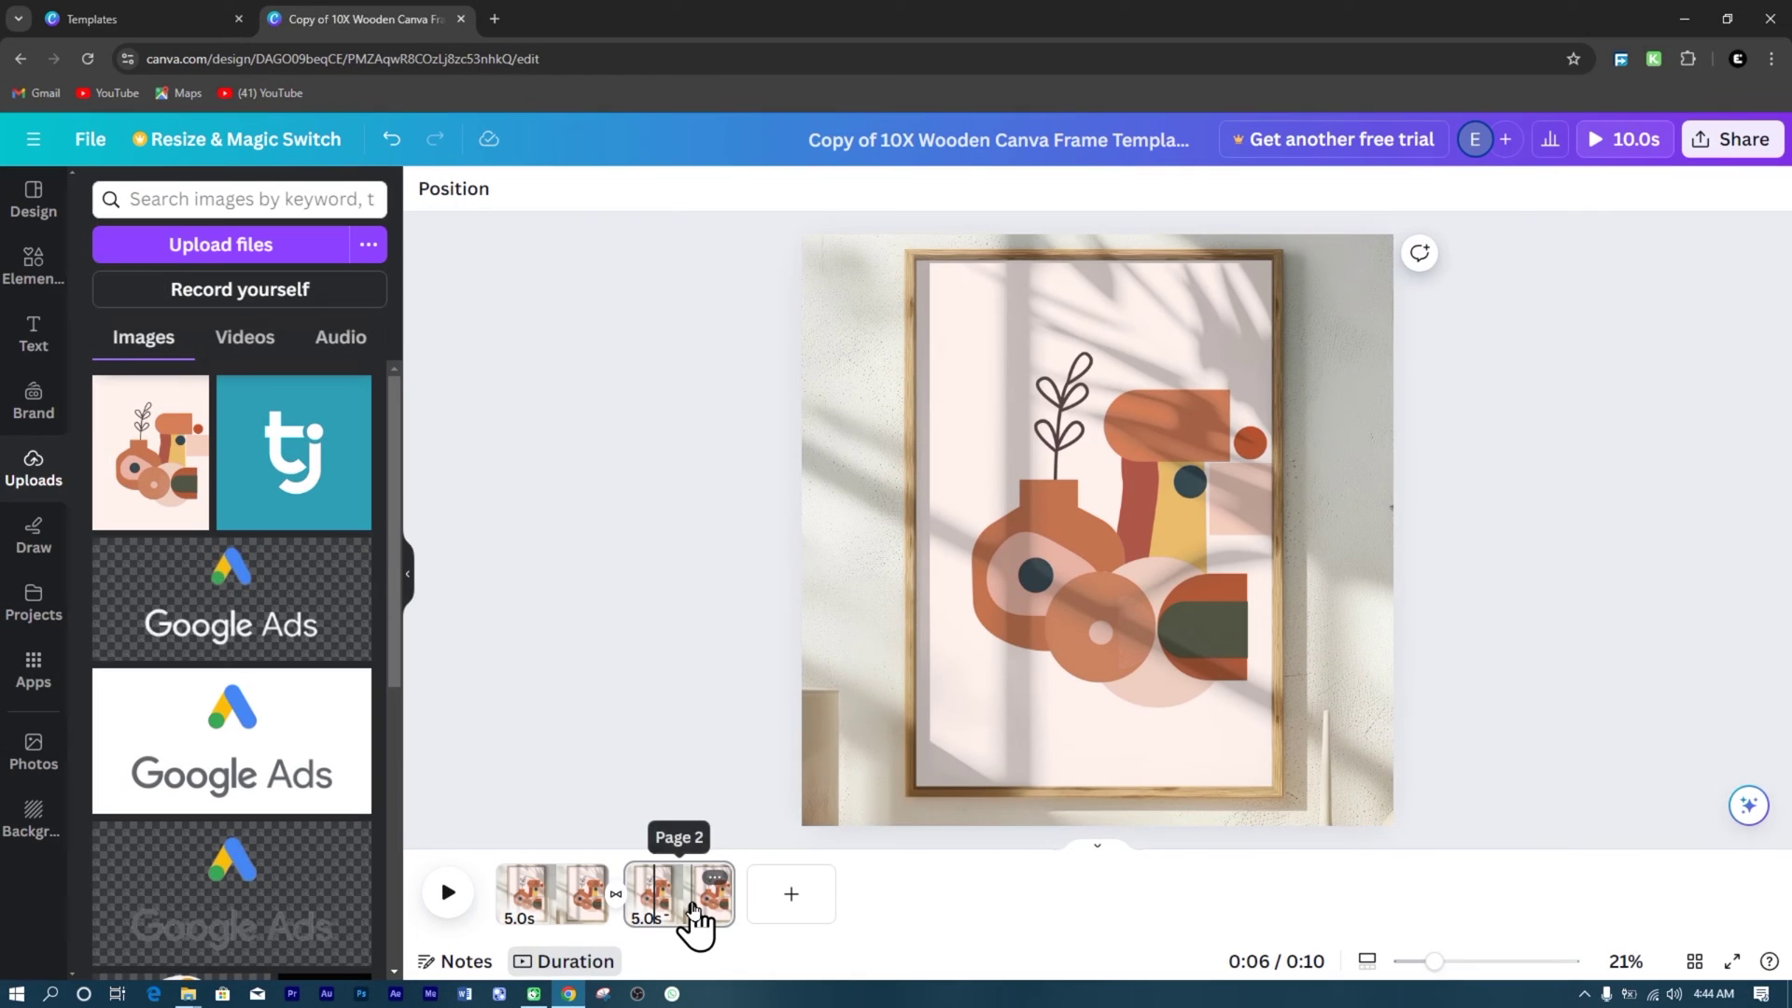
- Give page 2 the Tectonic page animation
click(688, 920)
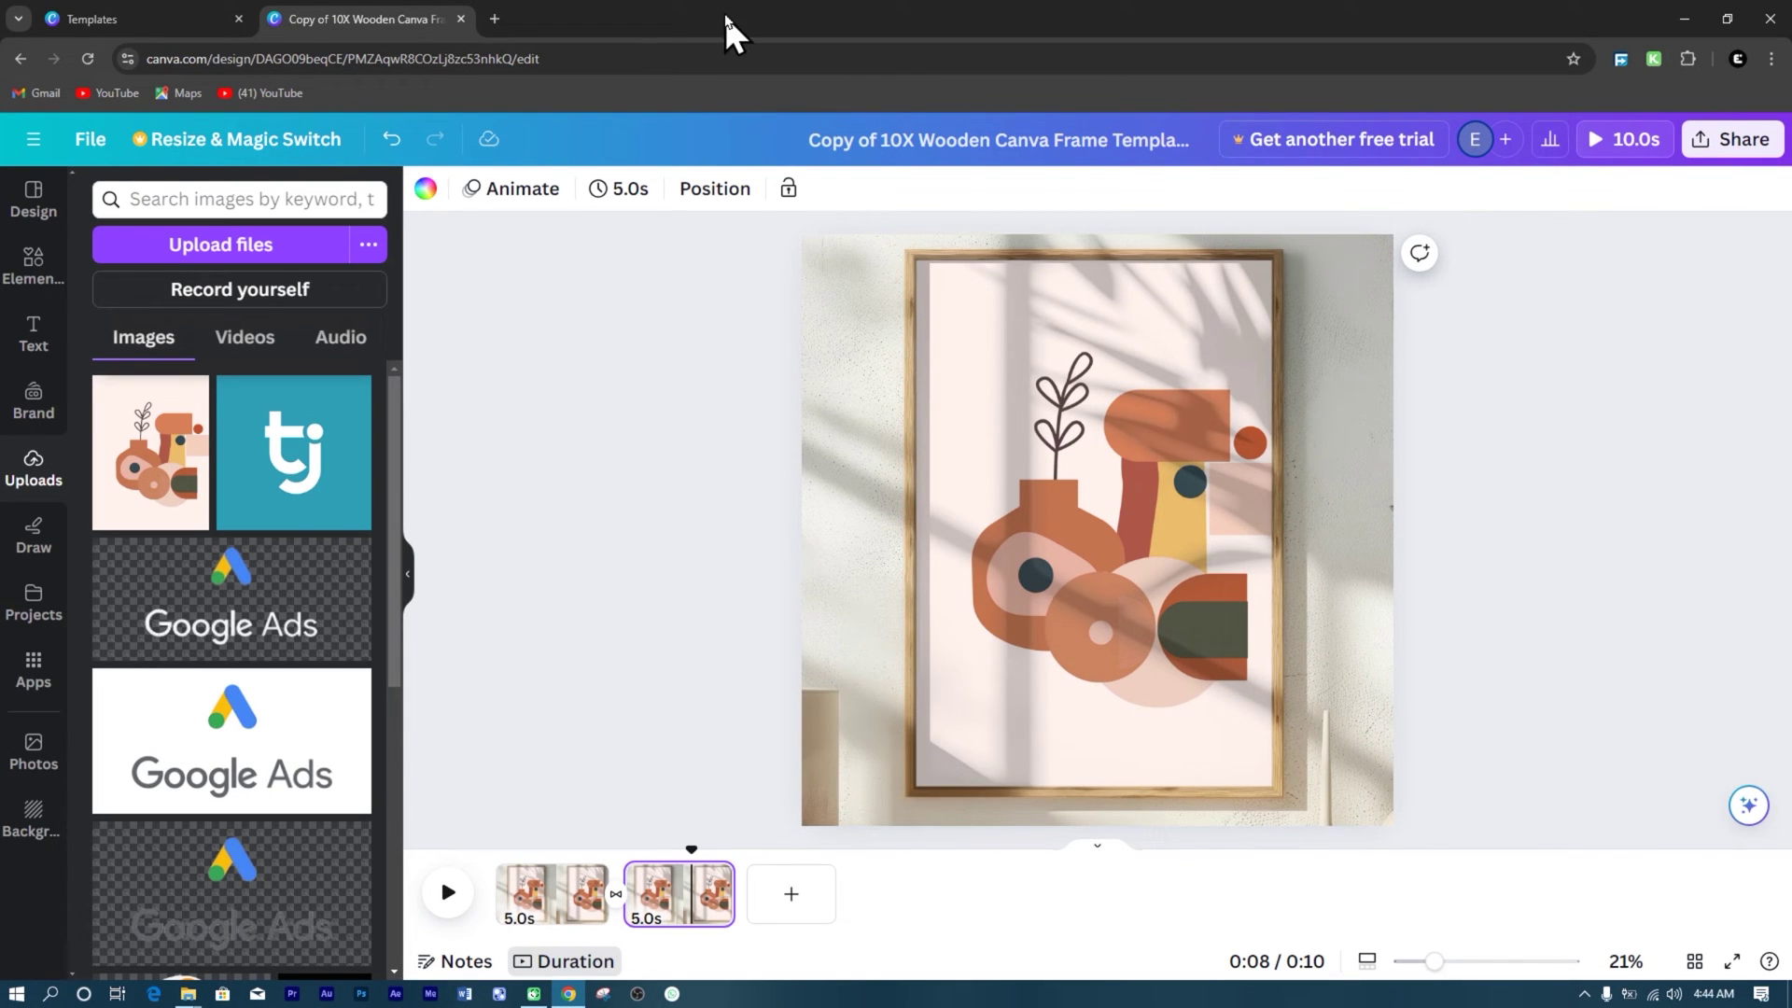
click(511, 192)
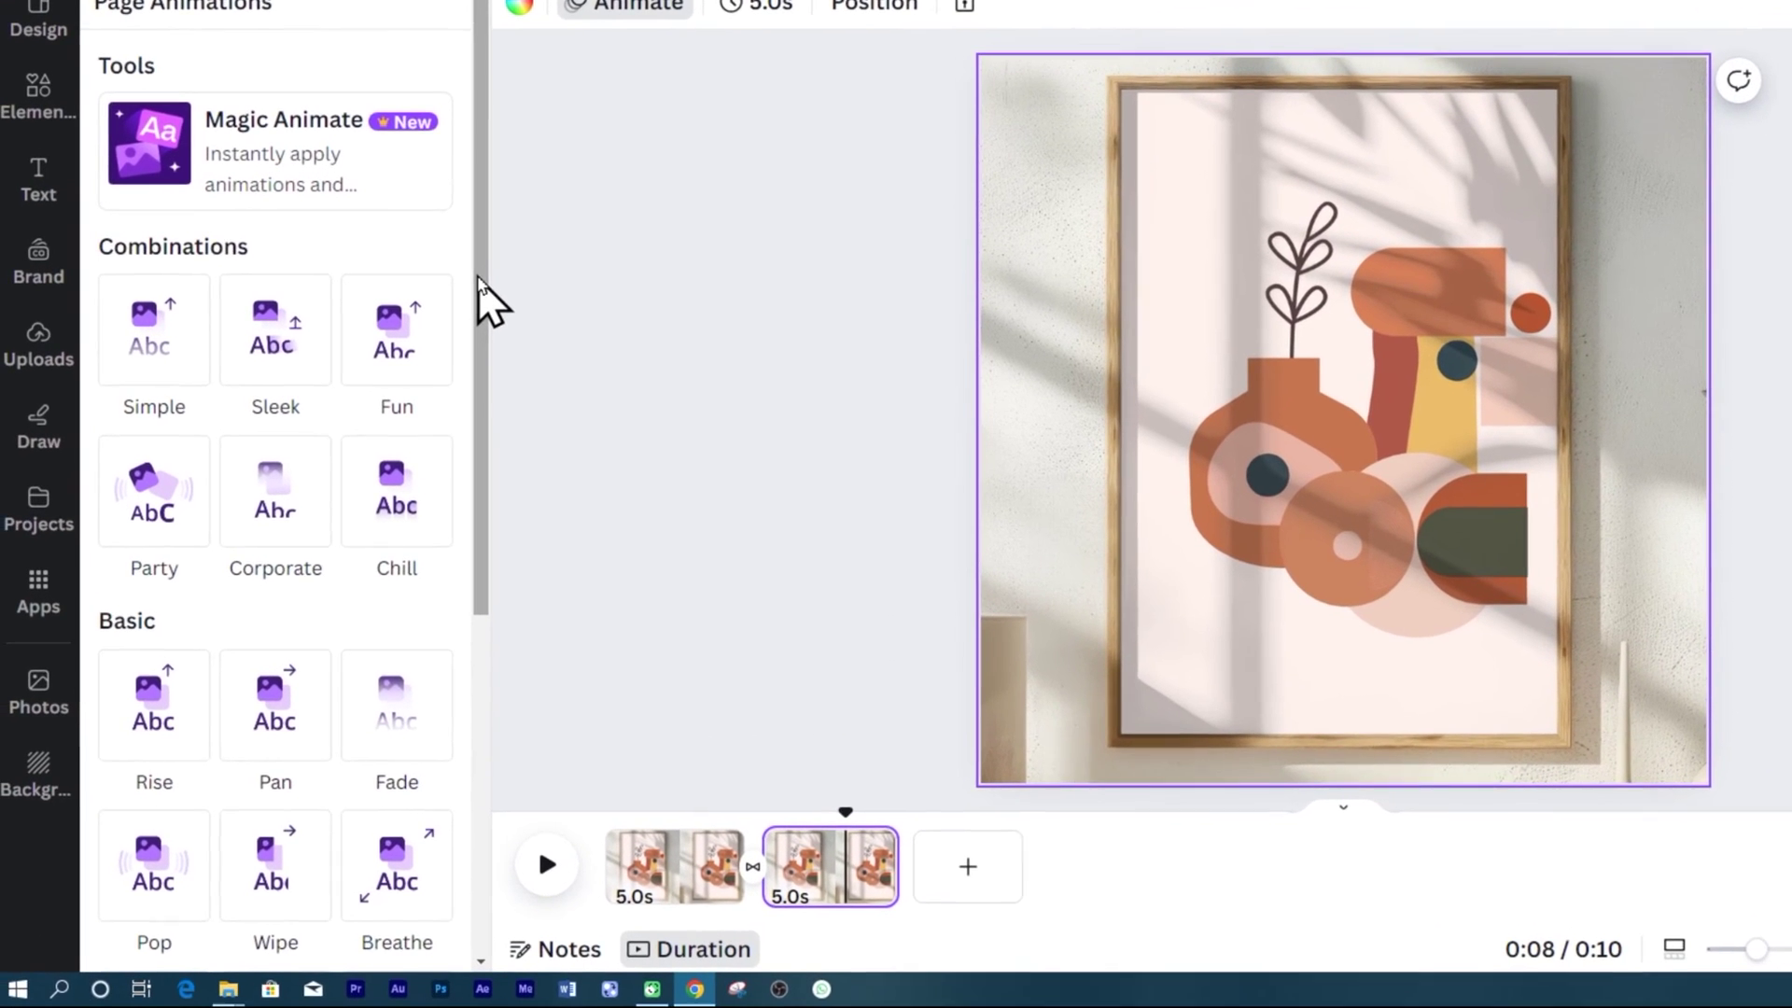
drag(416, 372, 402, 603)
drag(467, 540, 477, 622)
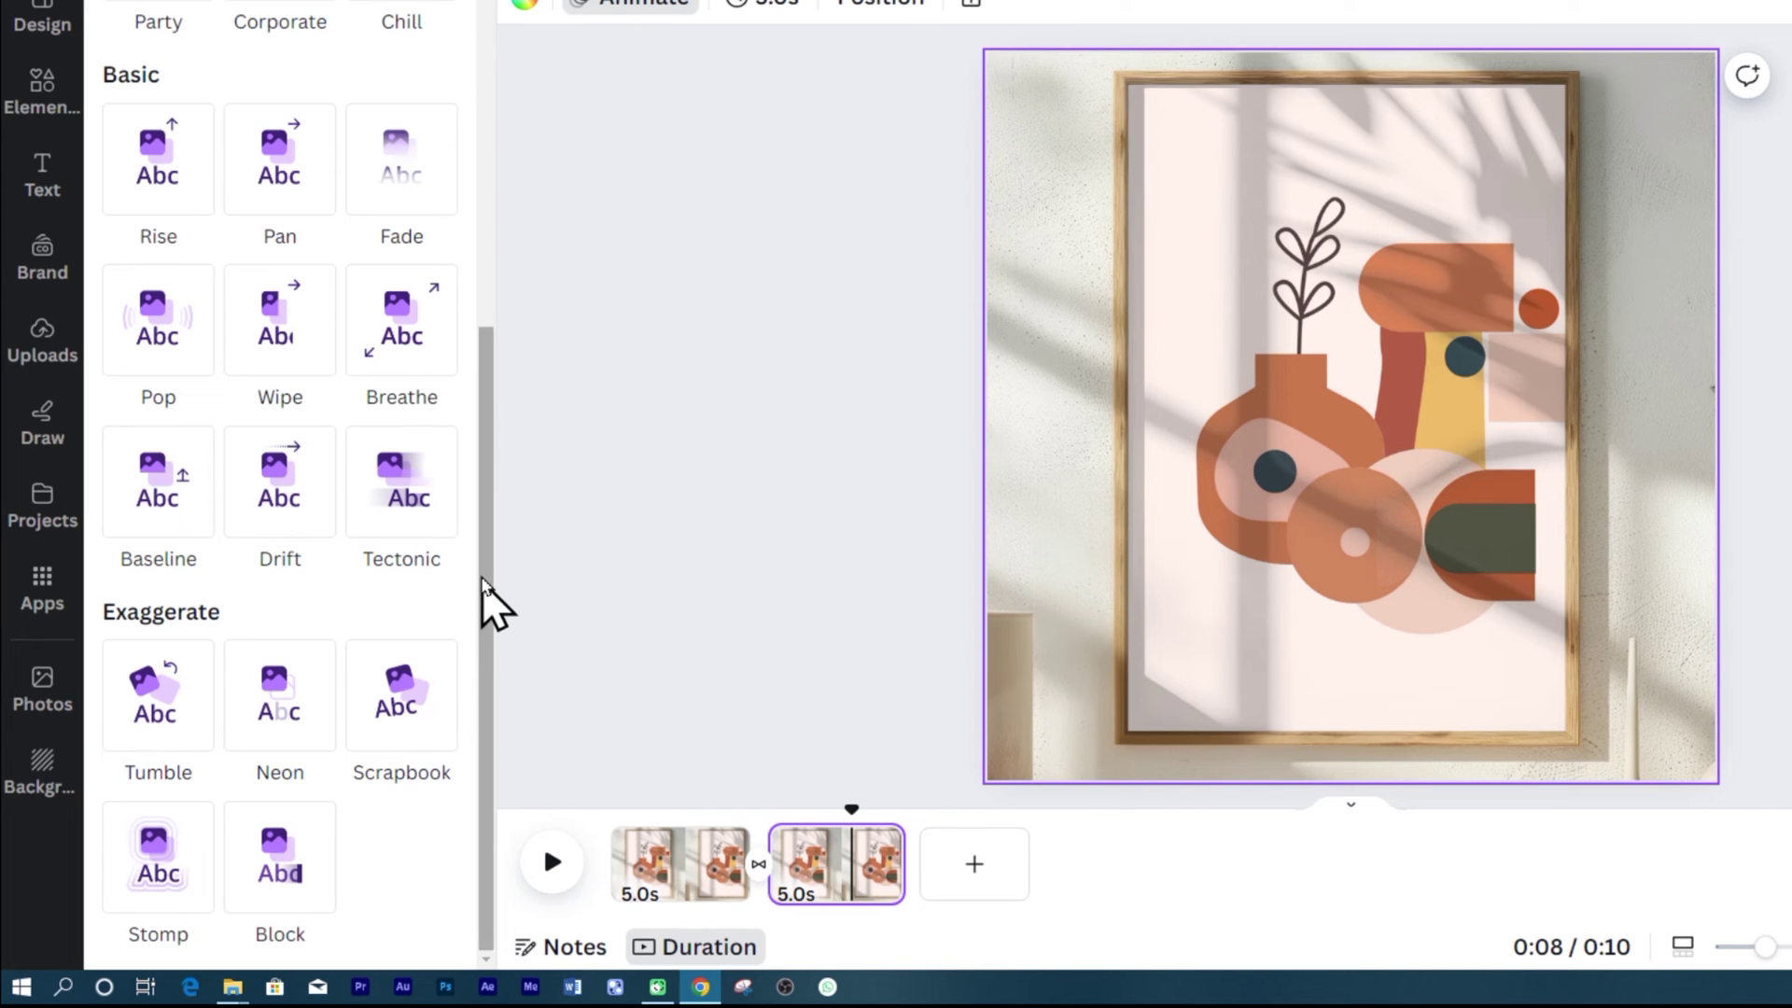
click(401, 504)
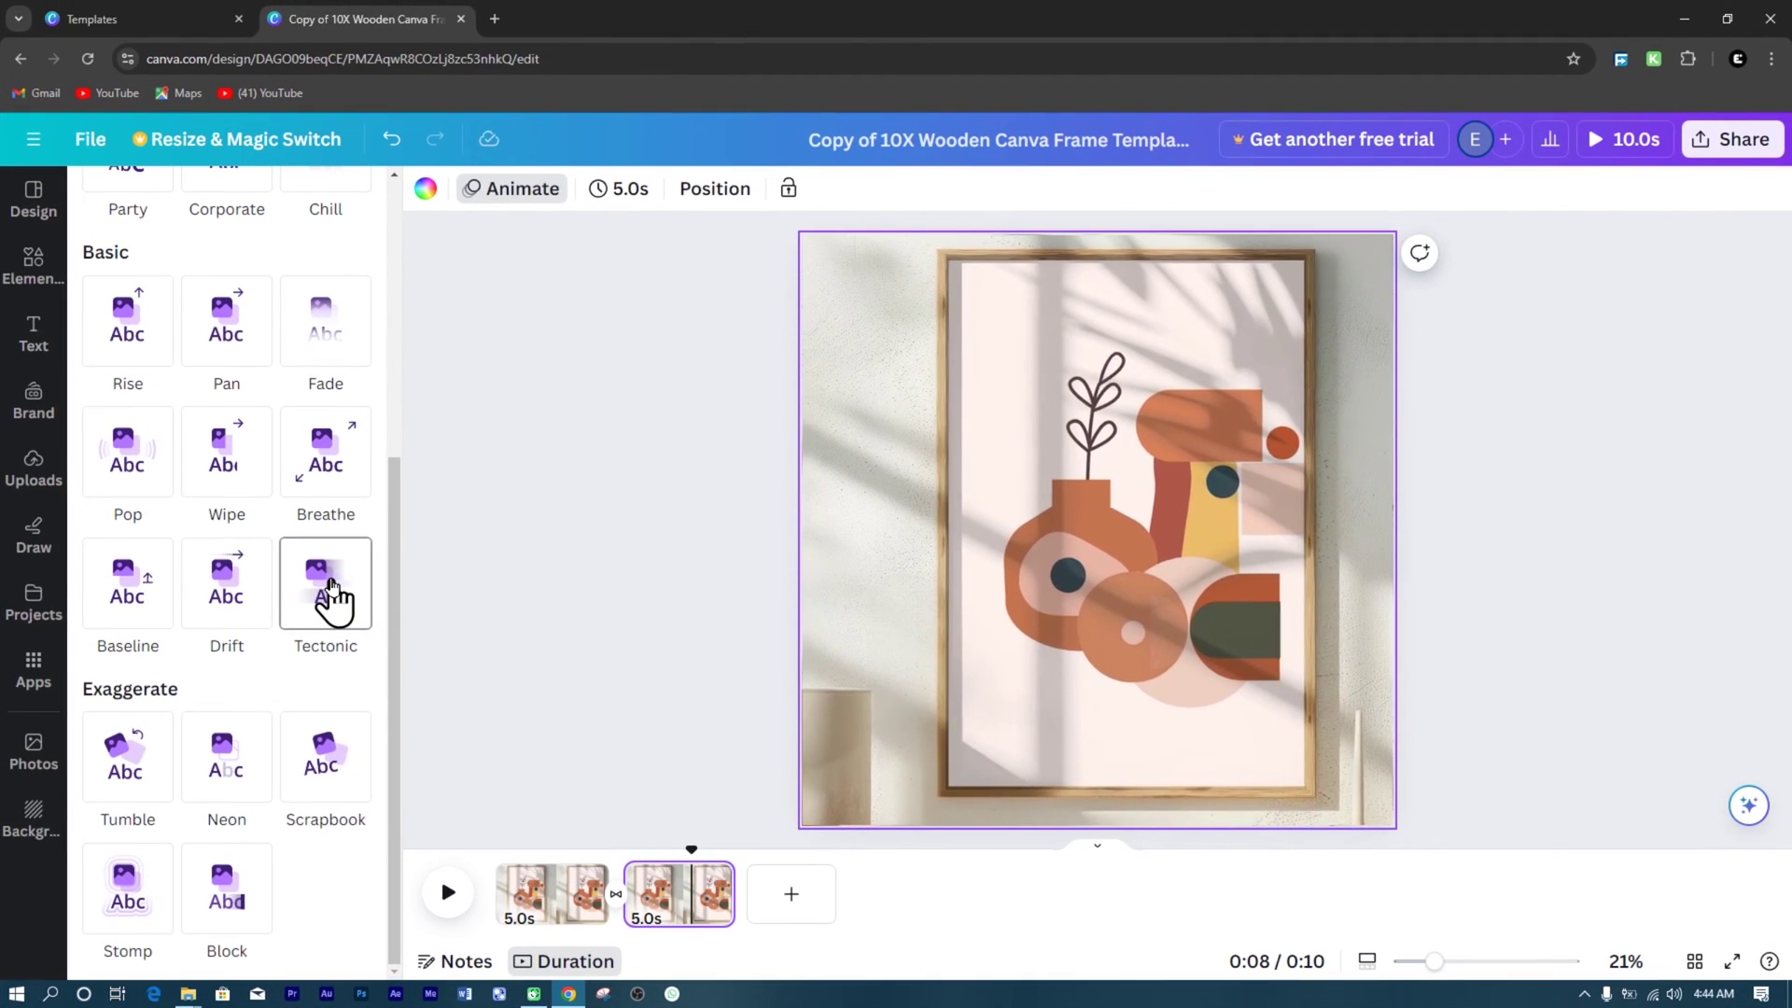
click(332, 597)
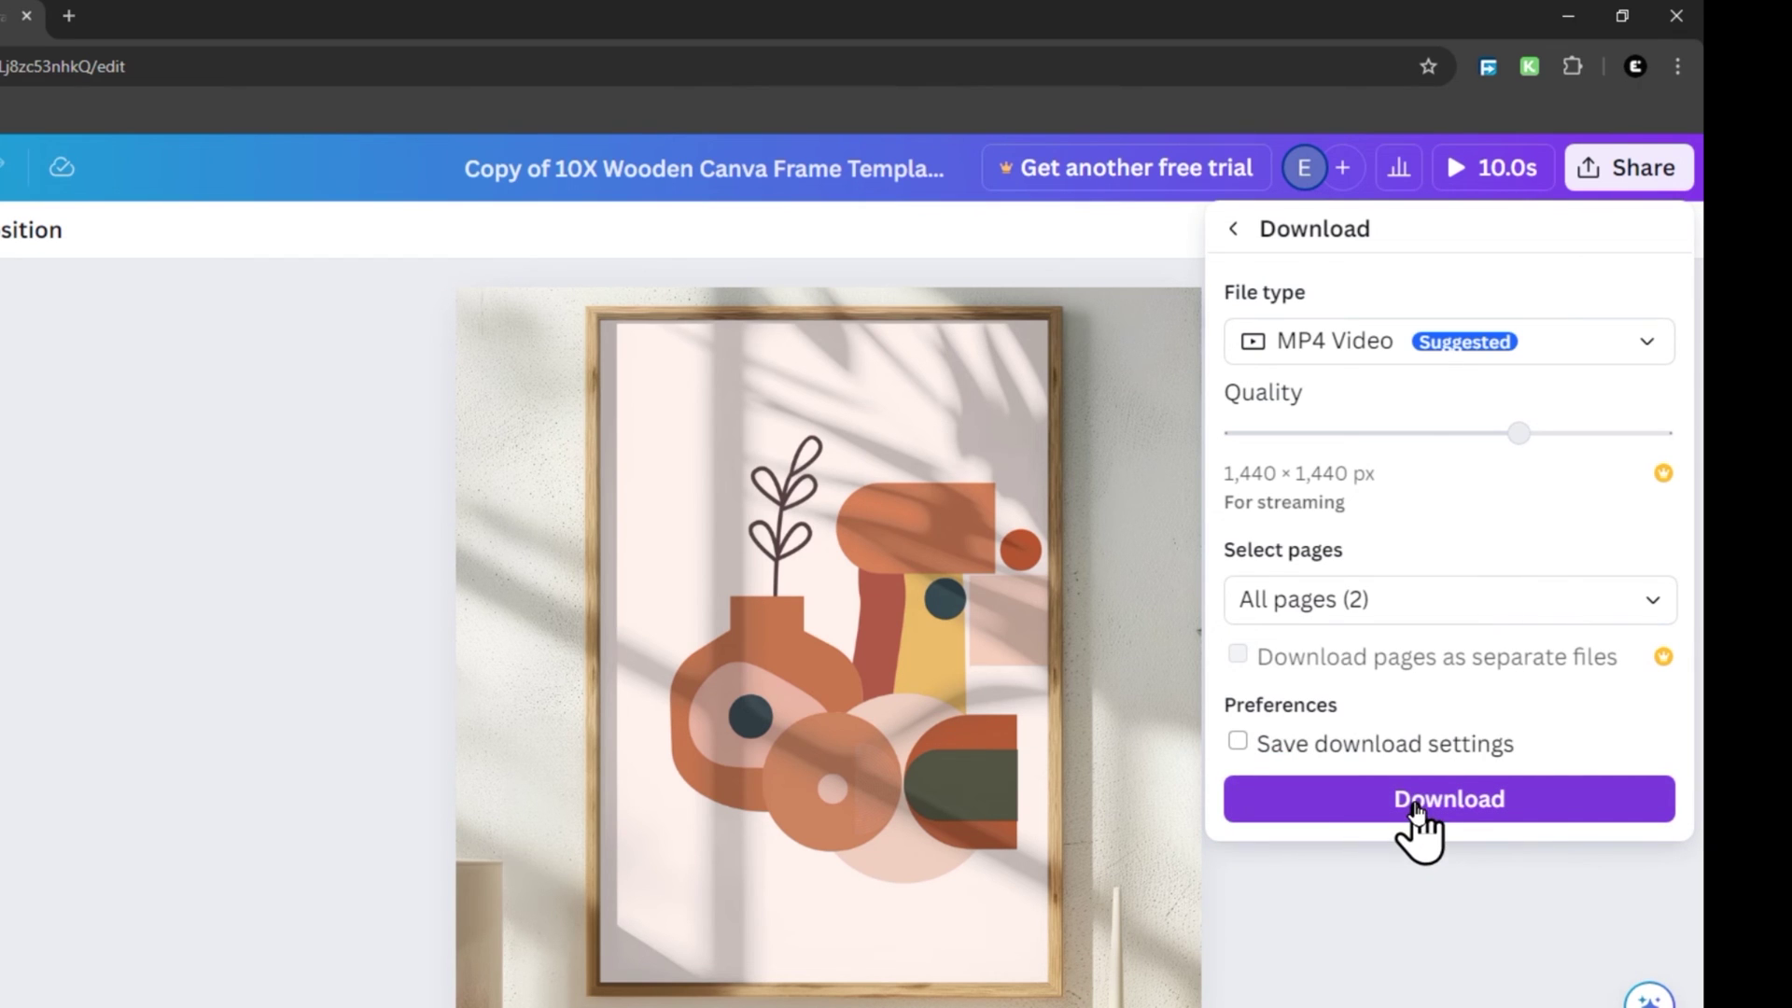
- Download all 2 pages as an MP4 video
click(1463, 803)
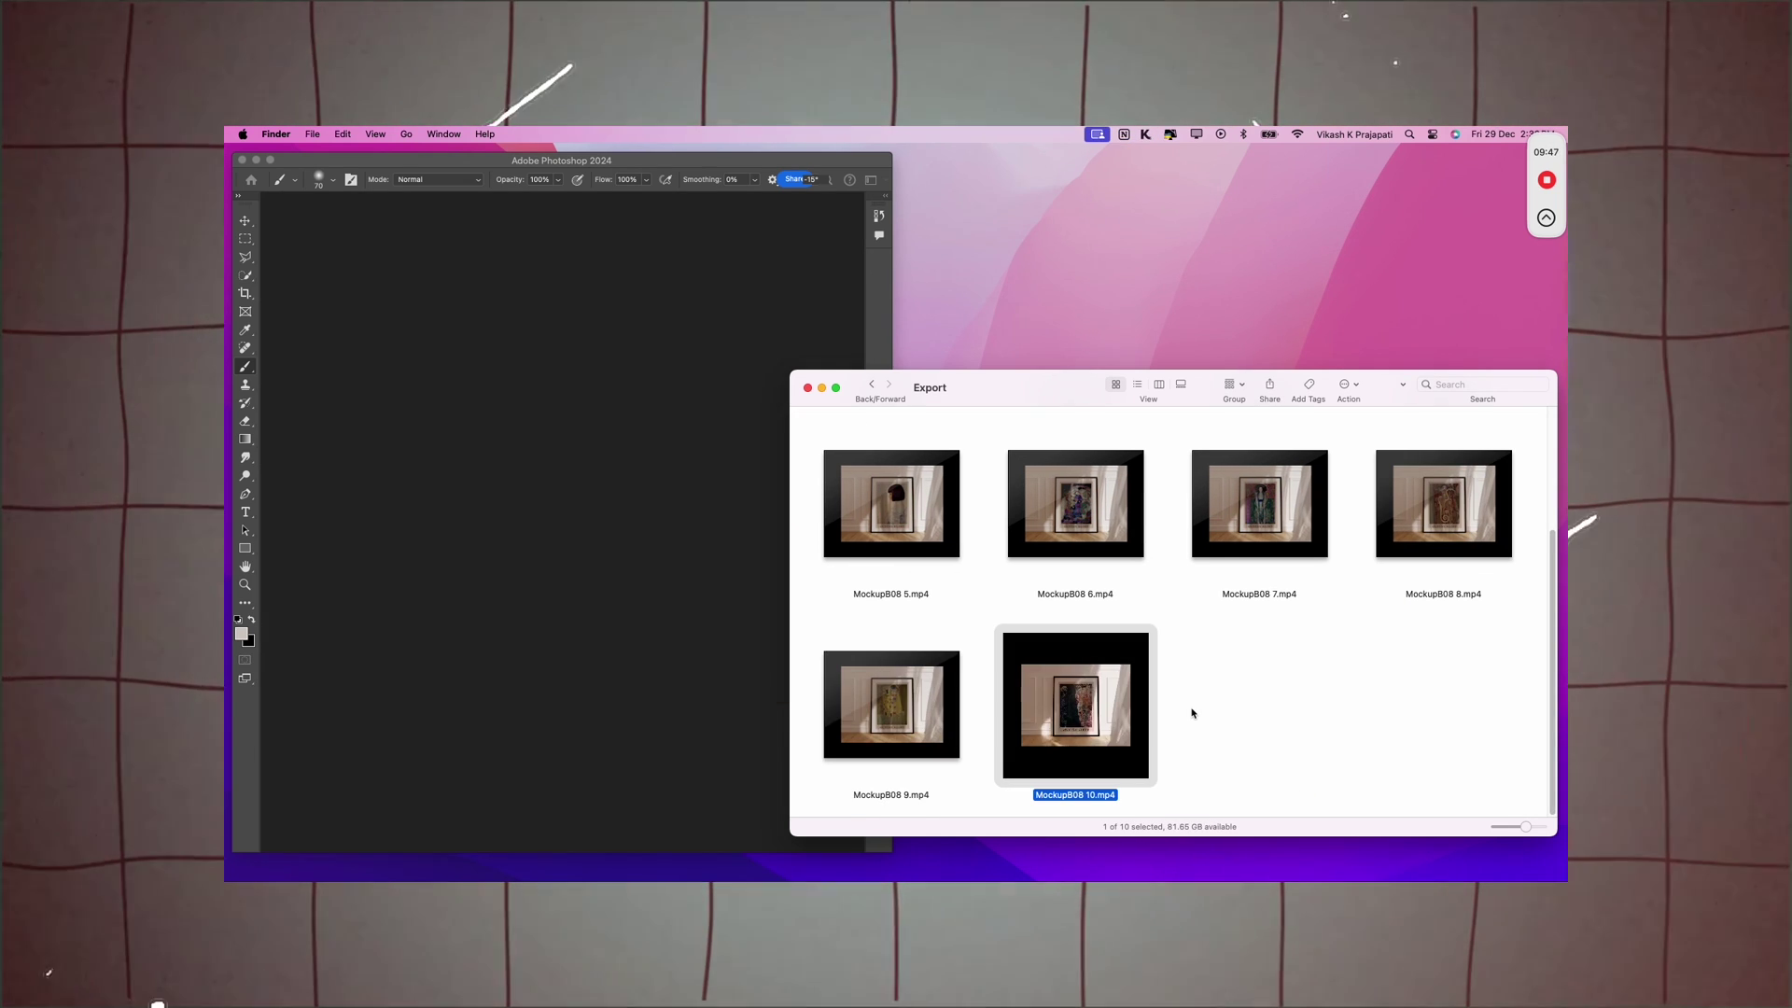
- Make the Export folder full screen and enlarge thumbnails of the ten MockupB08 MP4 videos
click(835, 388)
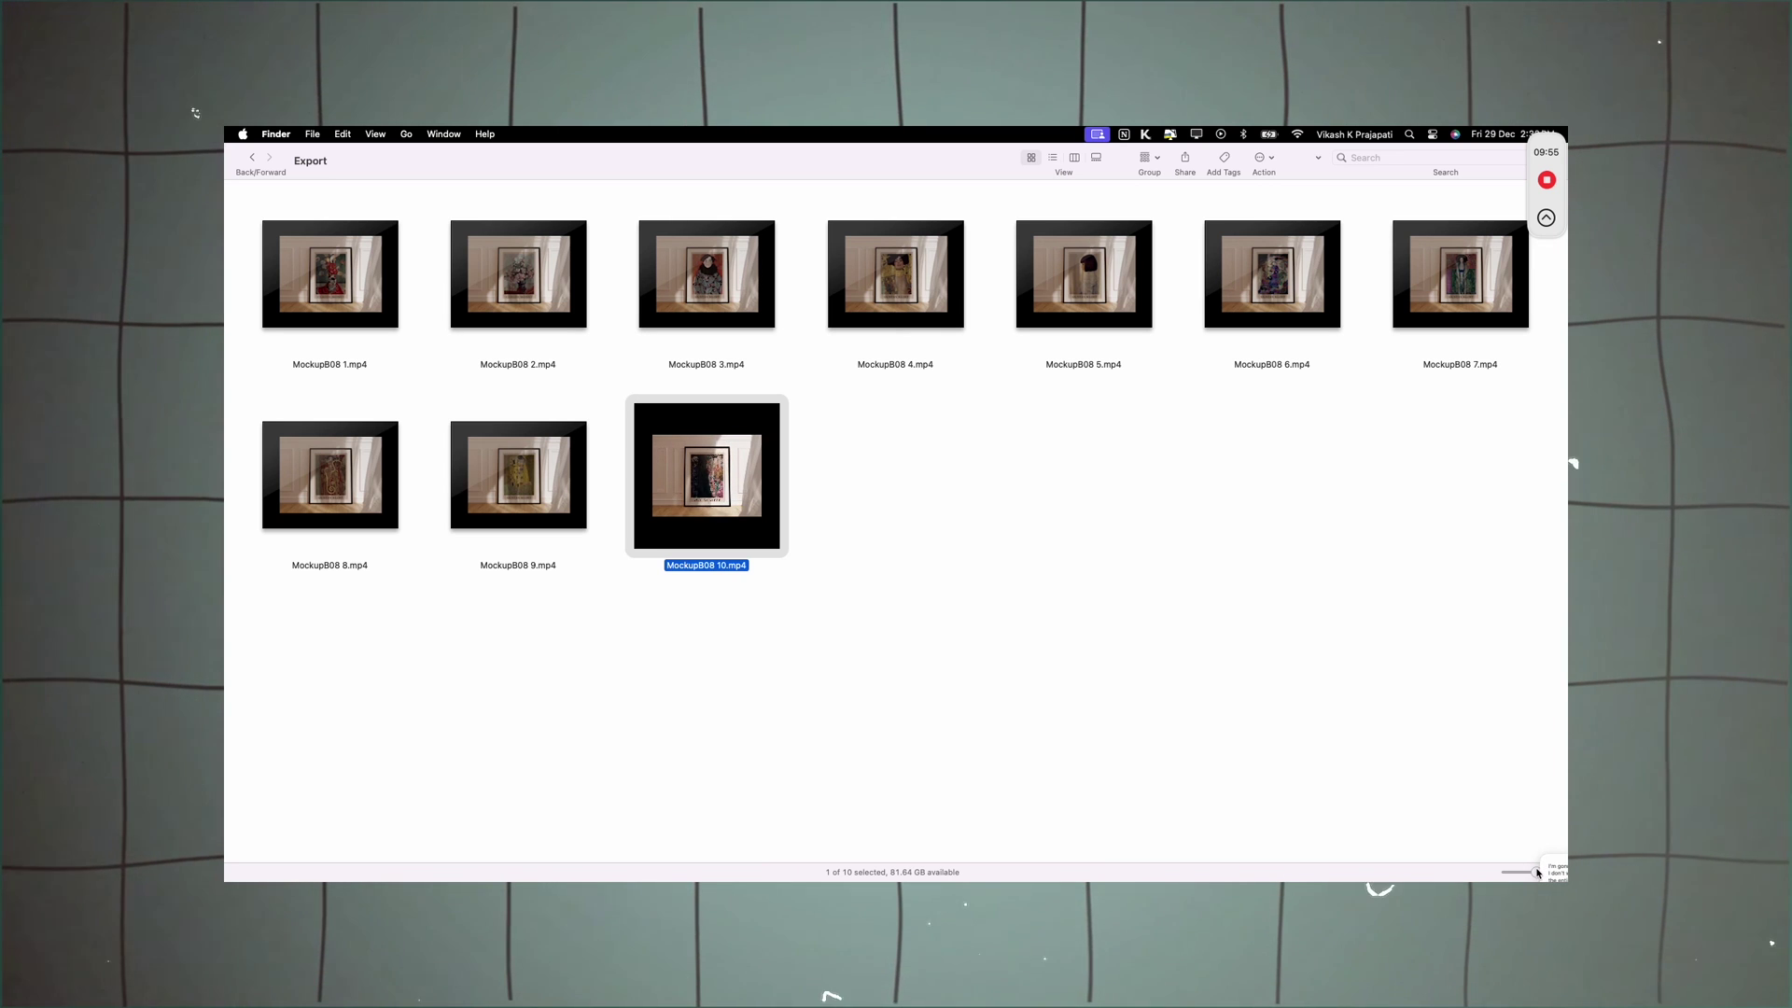
drag(1538, 873, 1546, 873)
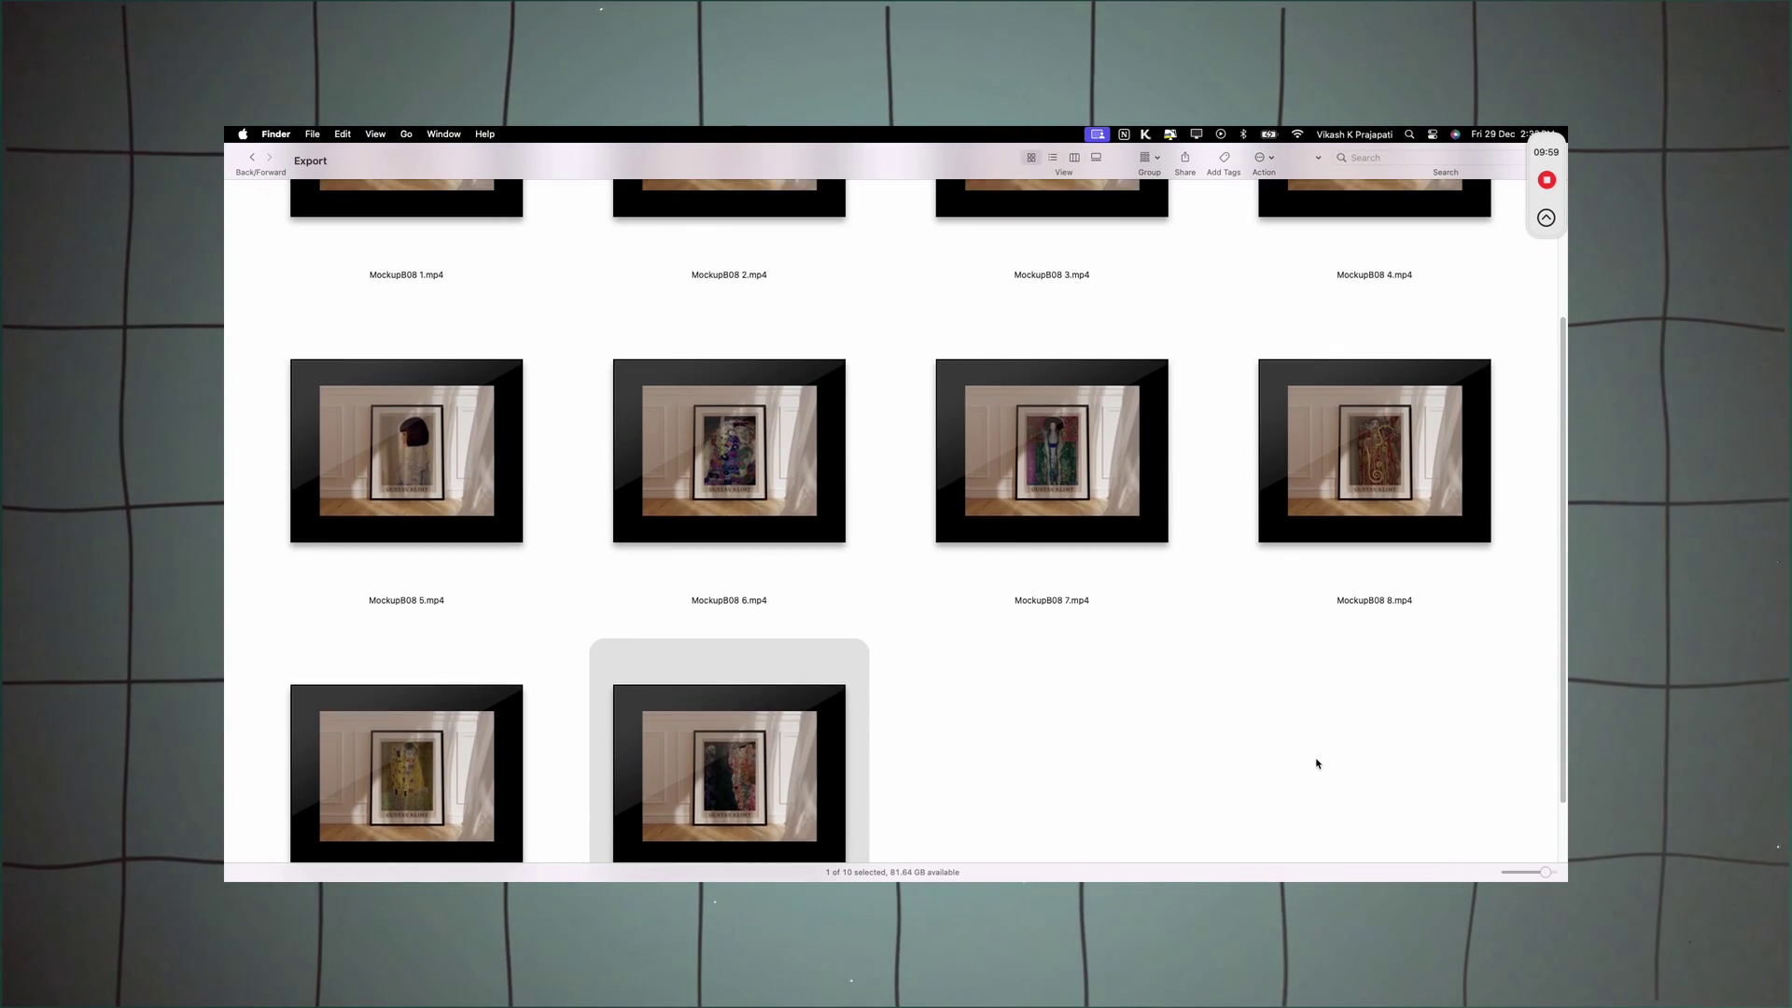